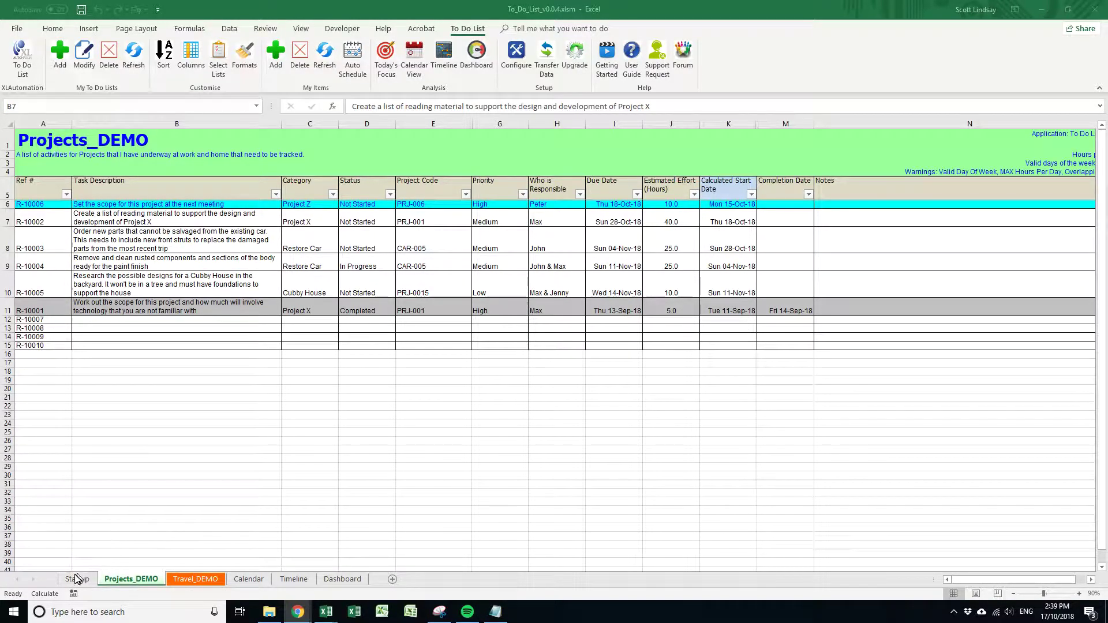
Review the Travel_DEMO, Projects_DEMO, Calendar, Timeline and Dashboard sheets, then return to Projects_DEMO
{"action": "left_click", "coordinate": [186, 582]}
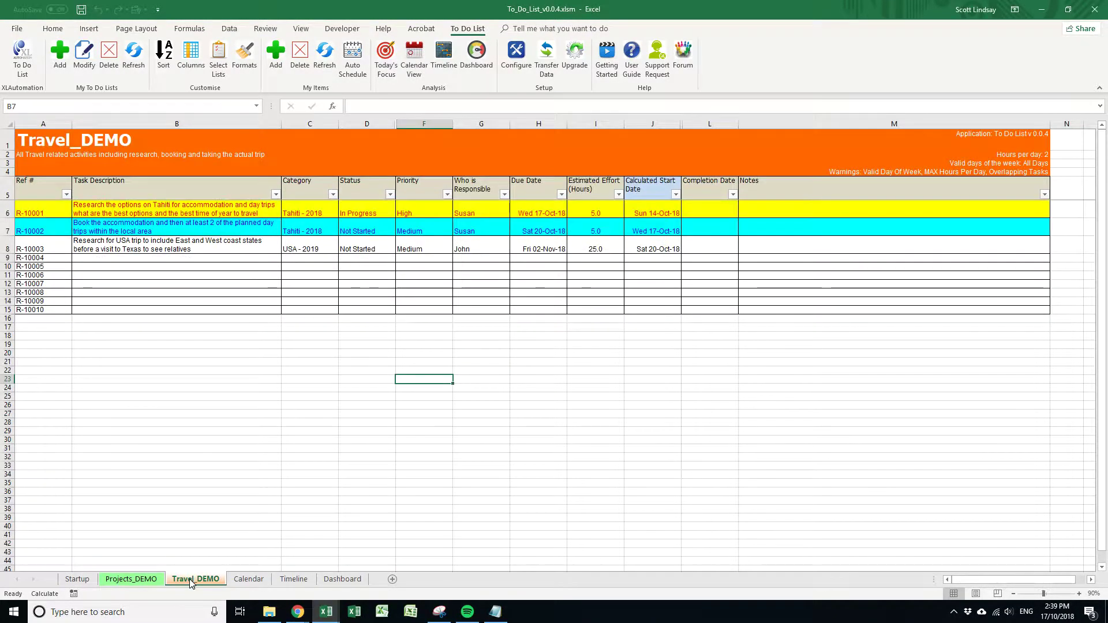
{"action": "left_click", "coordinate": [132, 580]}
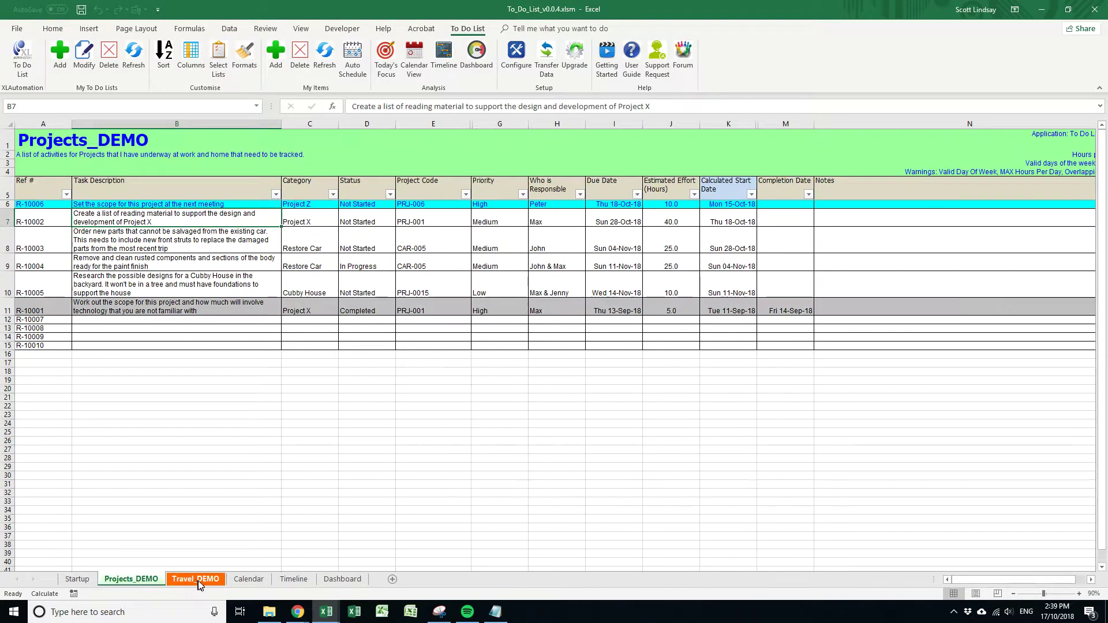
{"action": "left_click", "coordinate": [247, 582]}
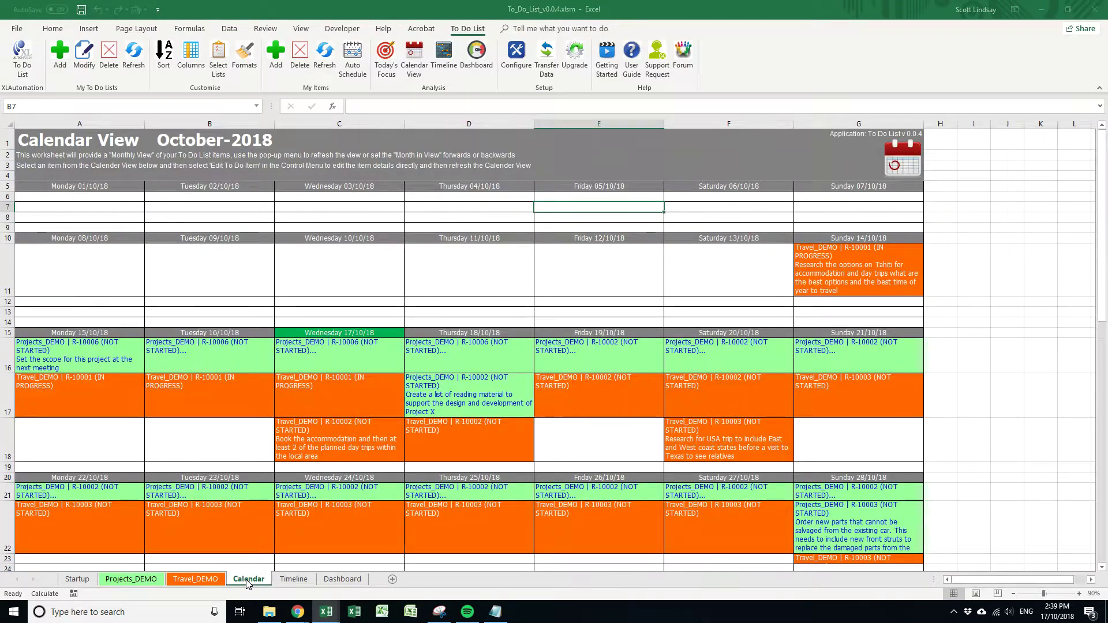
{"action": "left_click", "coordinate": [294, 581]}
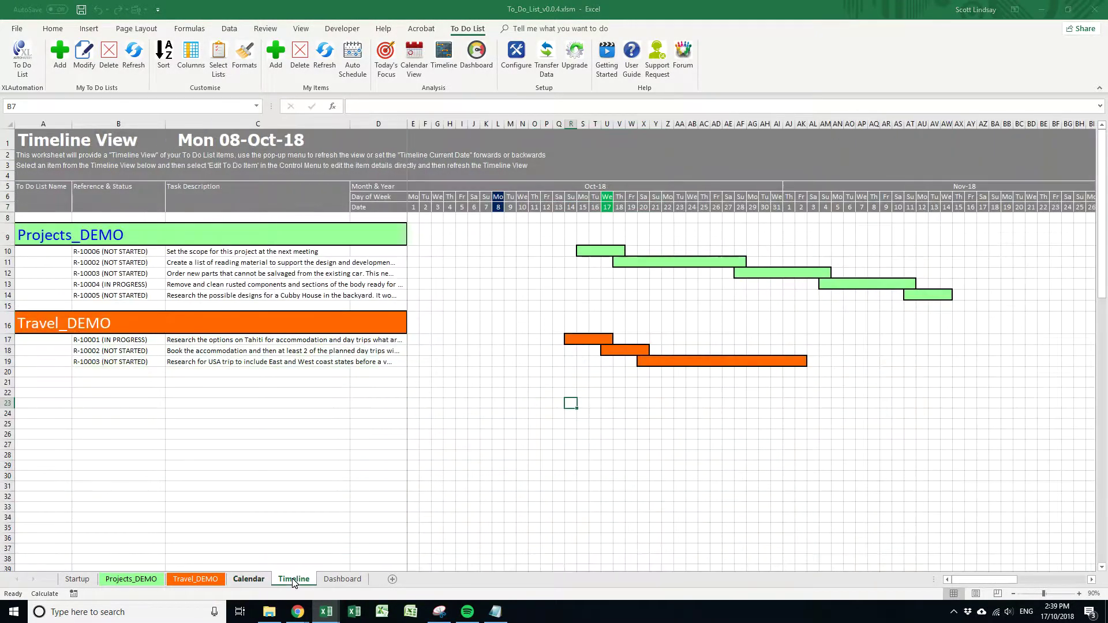
{"action": "left_click", "coordinate": [337, 580]}
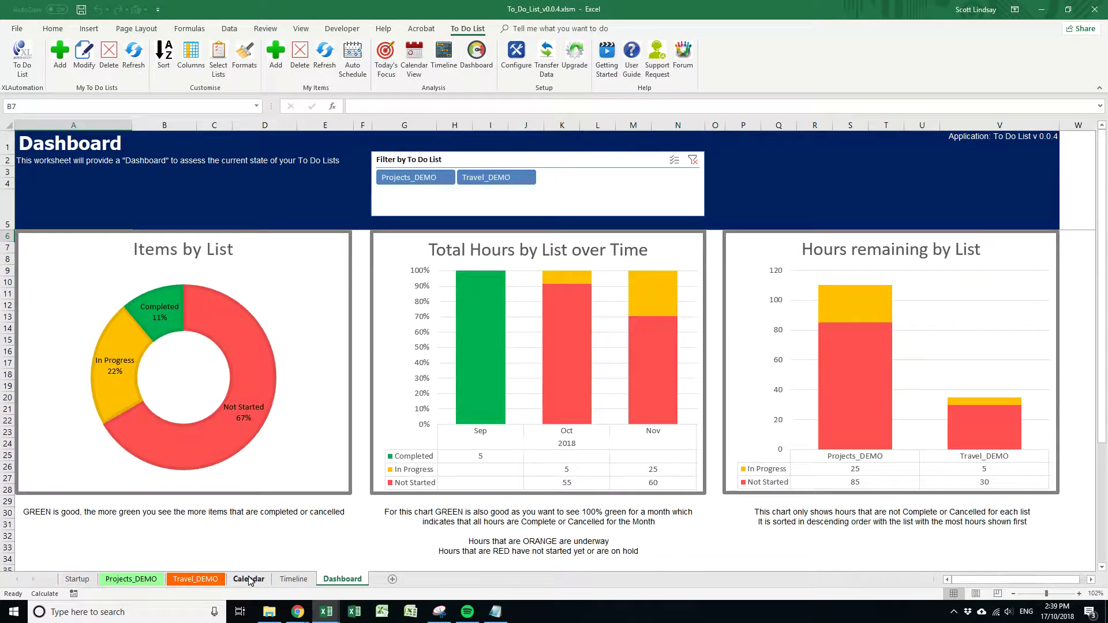
{"action": "left_click", "coordinate": [131, 580]}
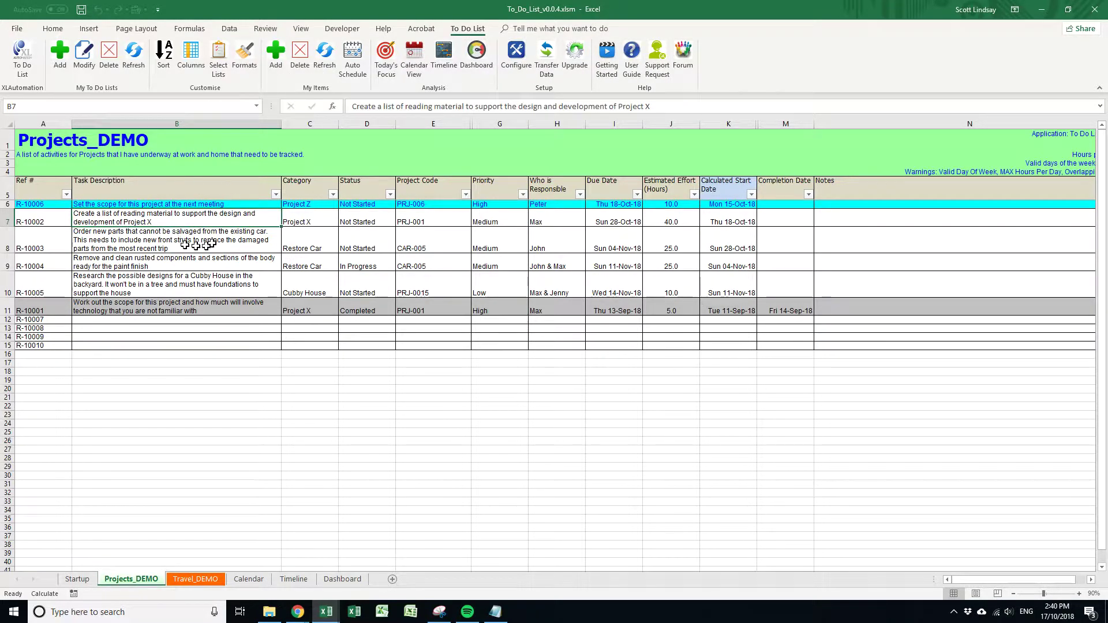
Start a new to-do list named Health with the description "To improve my overall Health"
{"action": "left_click", "coordinate": [60, 55]}
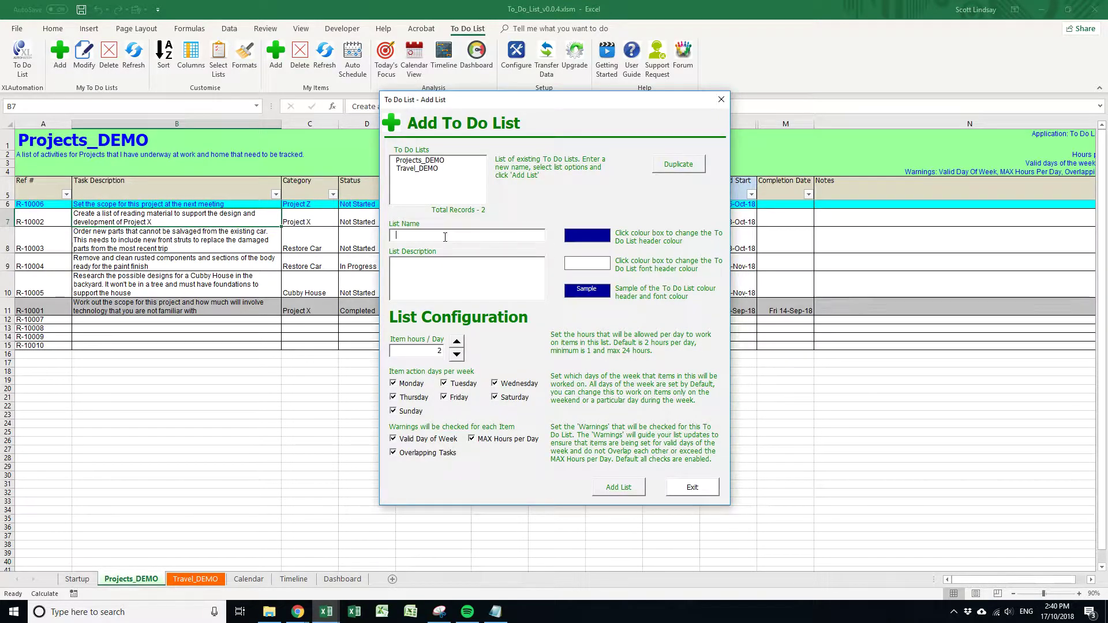
{"action": "type", "text": "Health"}
{"action": "type", "text": "To improve my"}
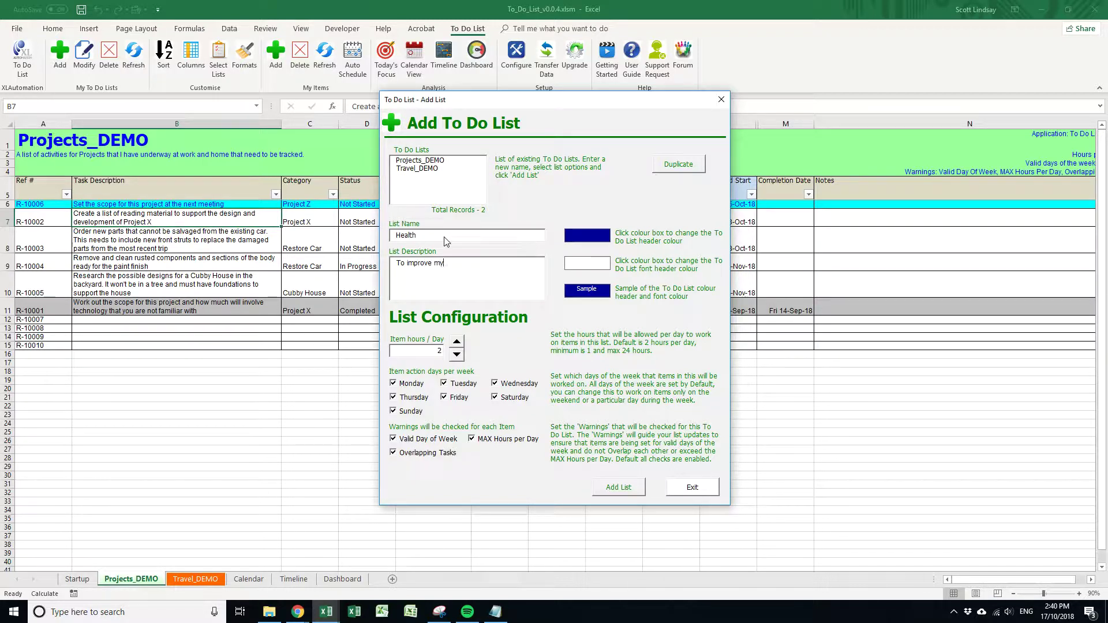
{"action": "type", "text": " overall Health"}
Set the new list's header colour to light salmon pink from the standard colours
{"action": "left_click", "coordinate": [594, 241]}
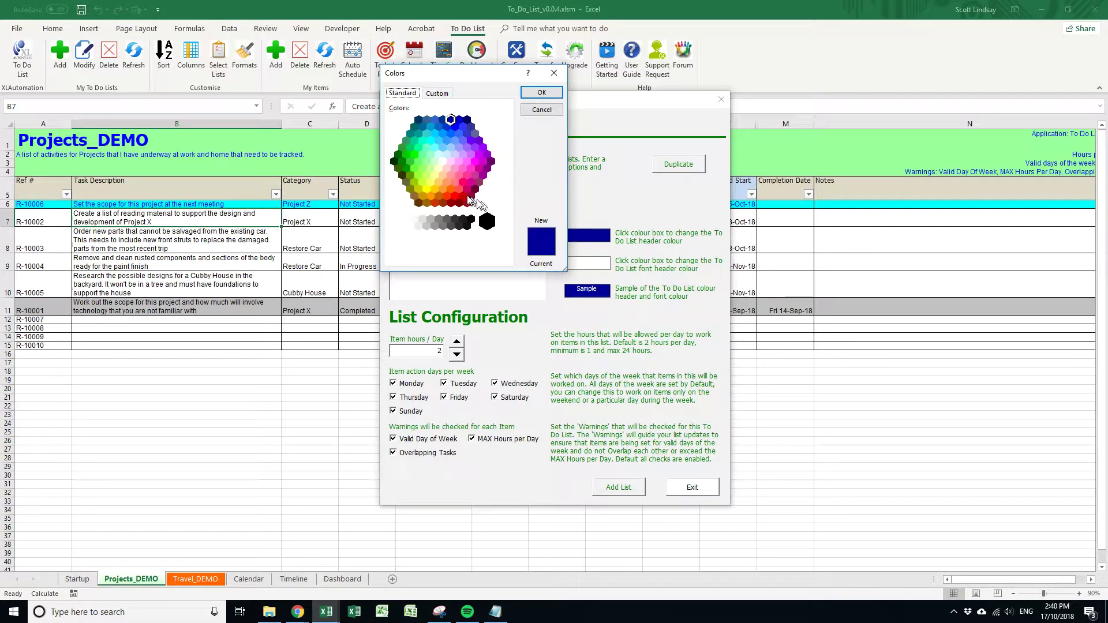
{"action": "left_click", "coordinate": [452, 175]}
{"action": "left_click", "coordinate": [543, 93]}
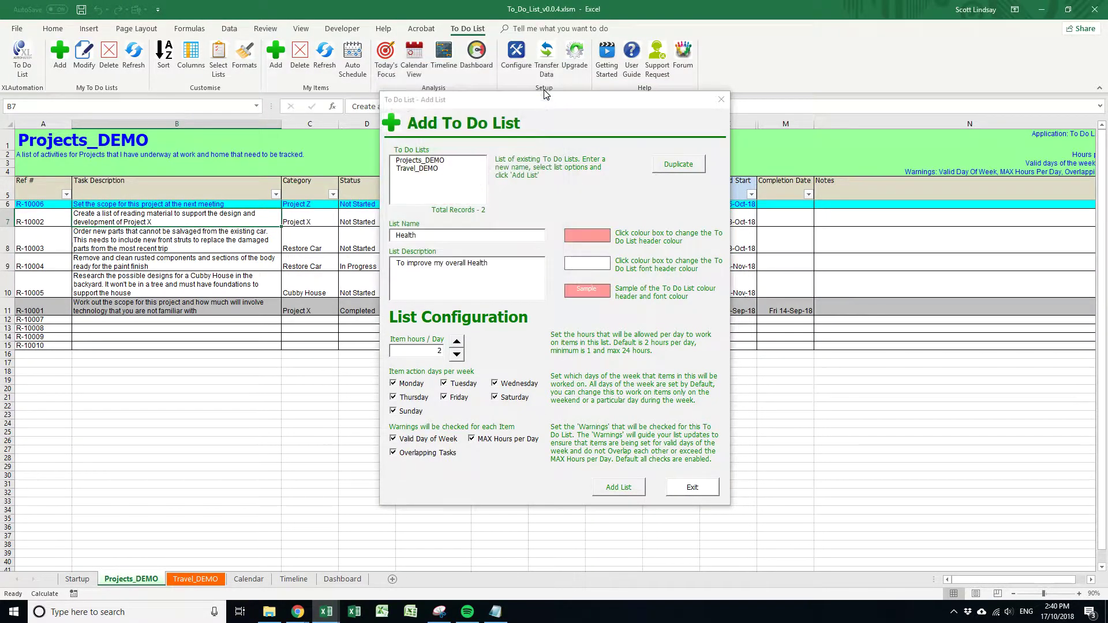
Set the new list's header font colour to bright pink
{"action": "left_click", "coordinate": [592, 271]}
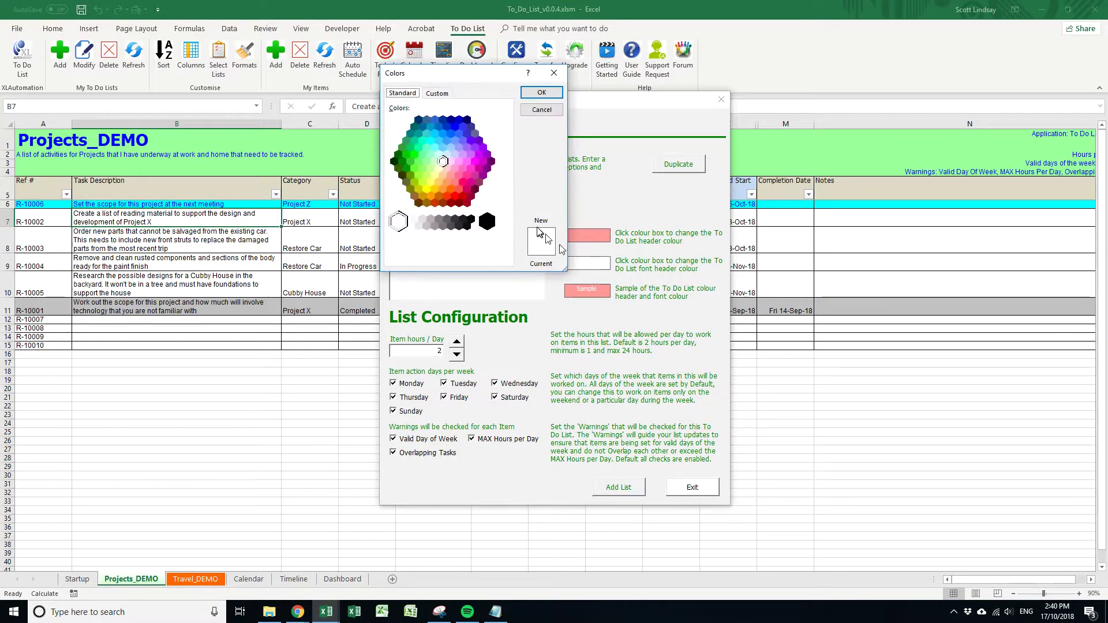
{"action": "left_click", "coordinate": [468, 188]}
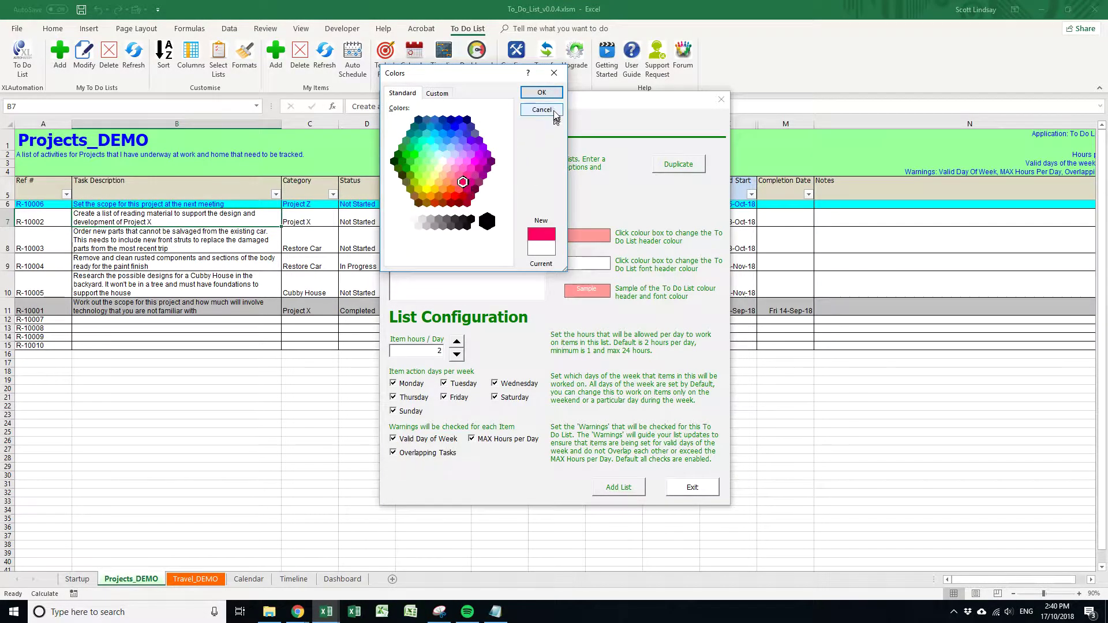
{"action": "left_click", "coordinate": [553, 93]}
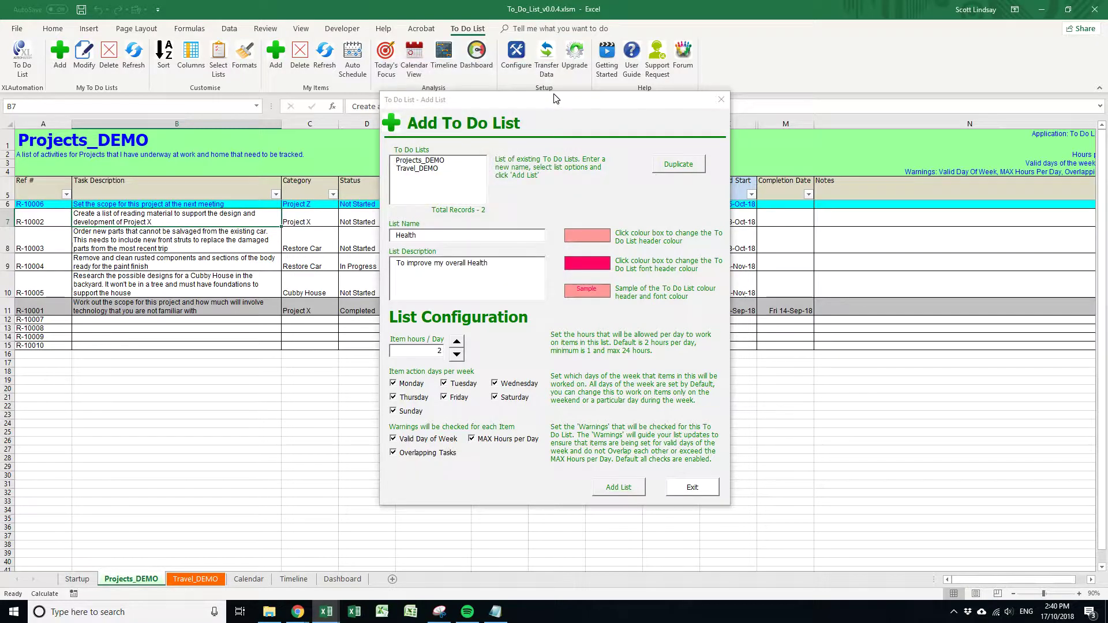
Change the new list's header font colour to blue from the standard colours
{"action": "left_click", "coordinate": [597, 266]}
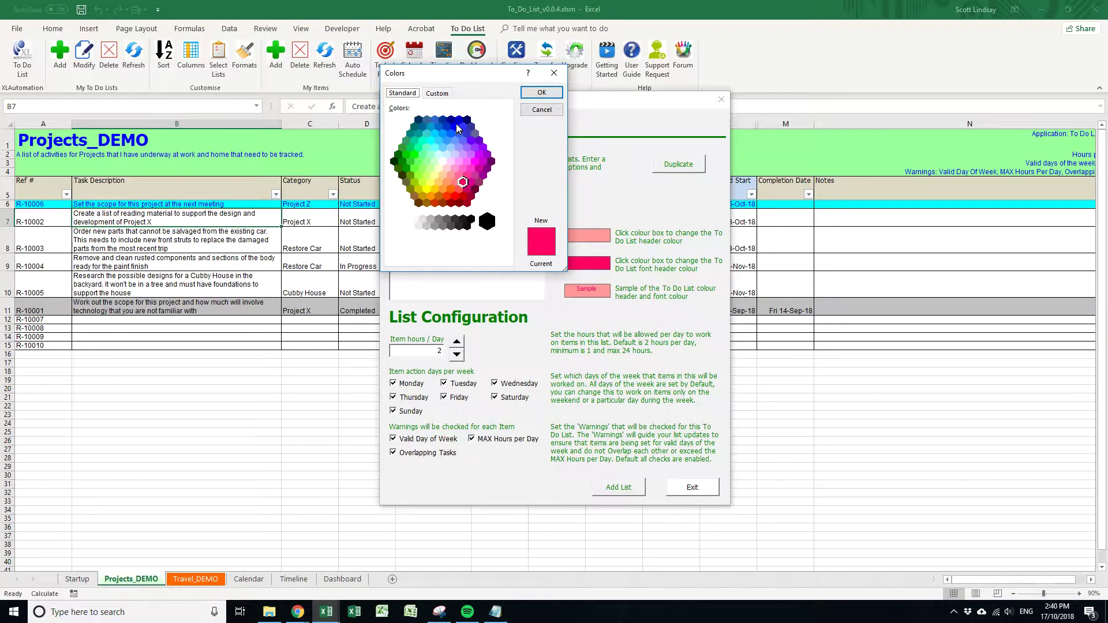
{"action": "left_click", "coordinate": [459, 128]}
{"action": "left_click", "coordinate": [541, 93]}
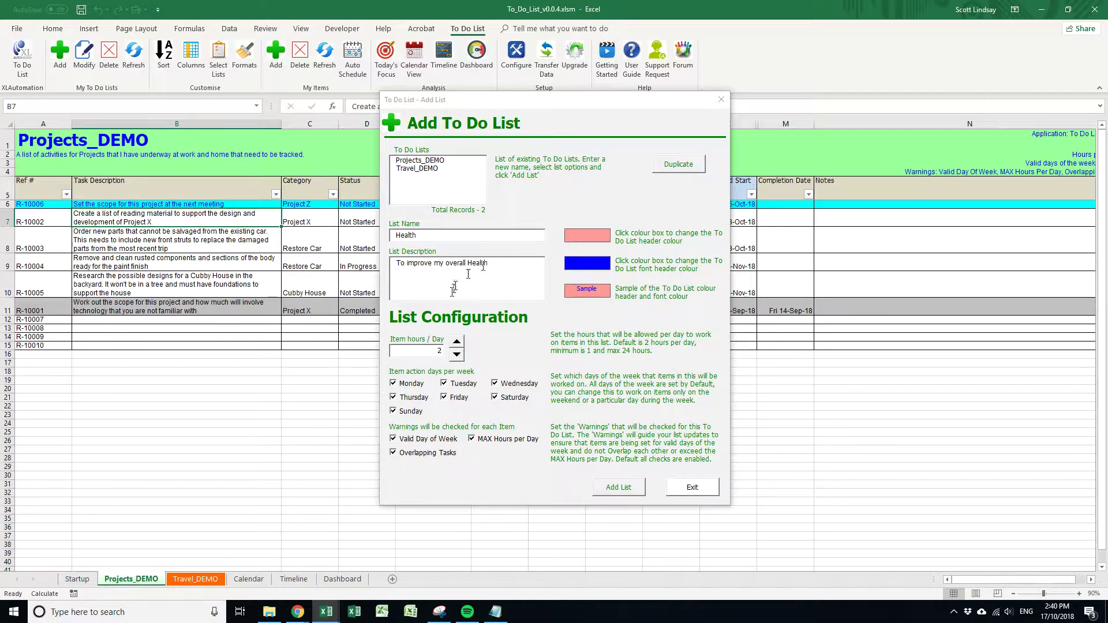
Set the item hours per day to 4, add the Health list and dismiss the information message
{"action": "left_click", "coordinate": [457, 342]}
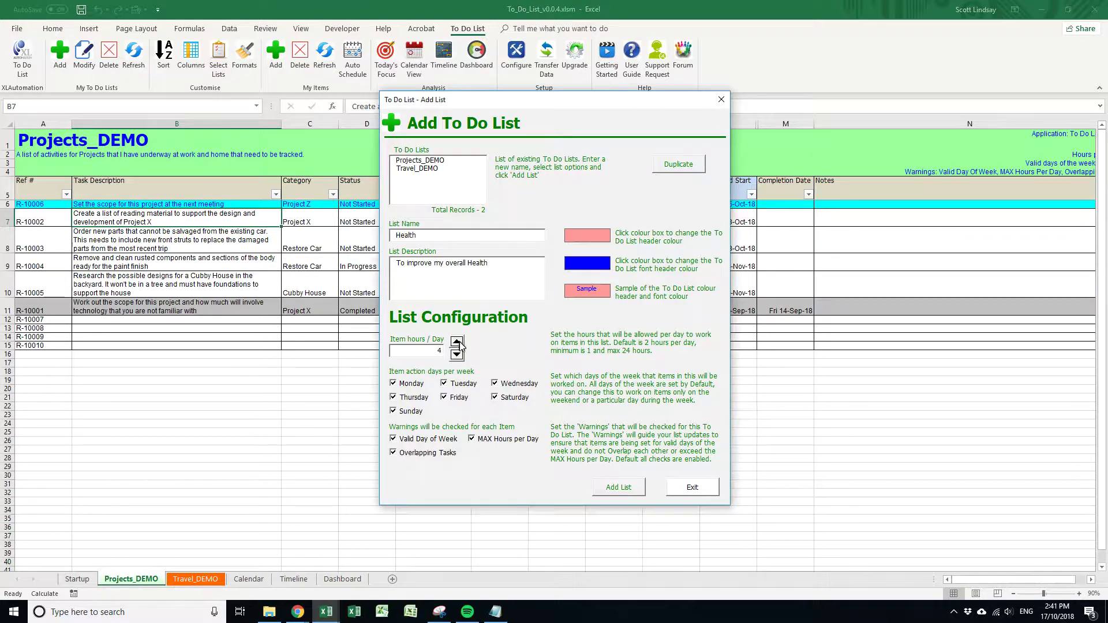
{"action": "left_click", "coordinate": [618, 487]}
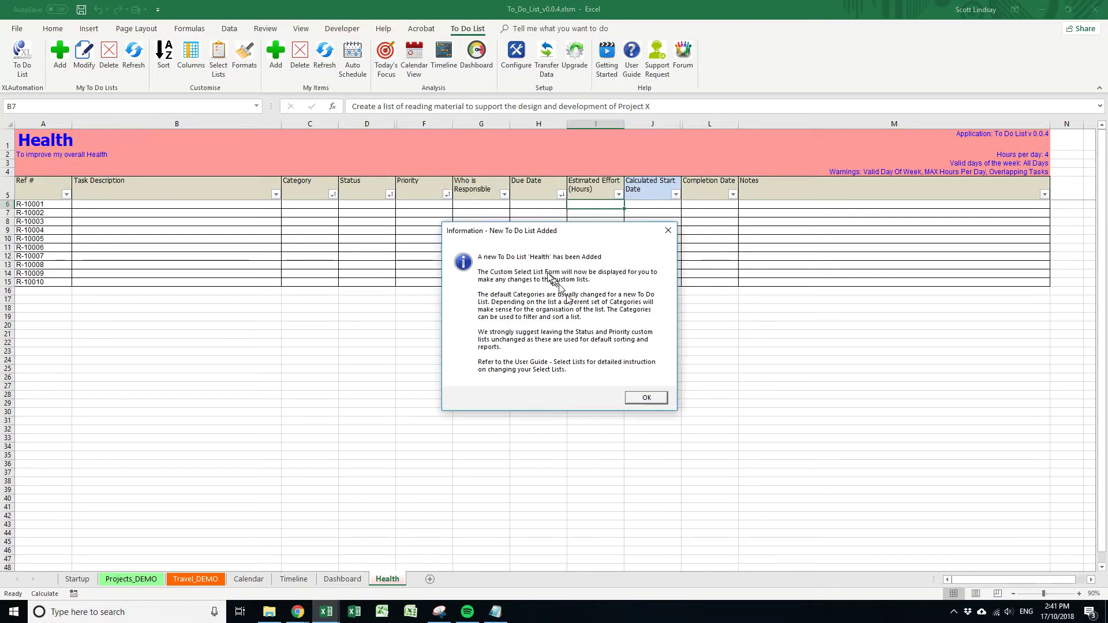
{"action": "left_click_drag", "start_coordinate": [560, 231], "coordinate": [552, 277]}
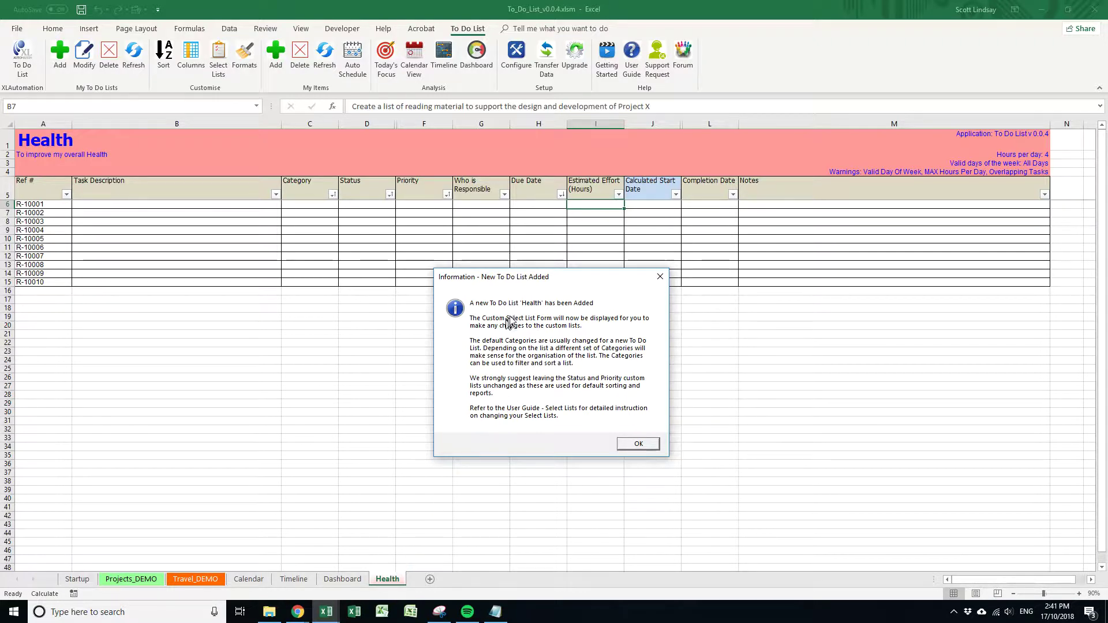
{"action": "left_click_drag", "start_coordinate": [533, 280], "coordinate": [534, 238]}
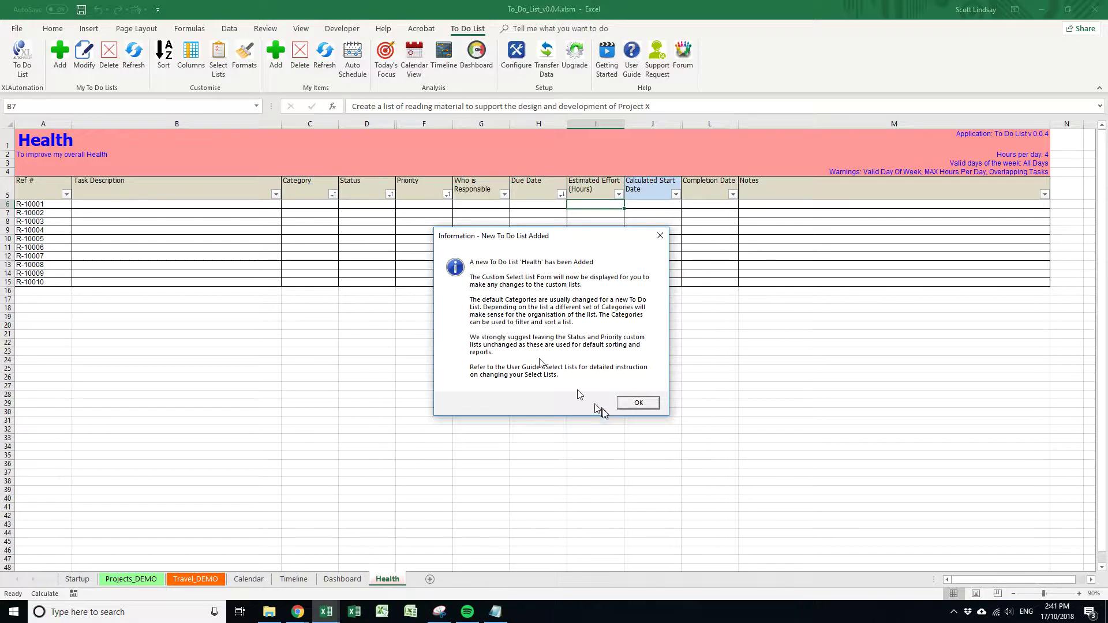
{"action": "left_click", "coordinate": [638, 403]}
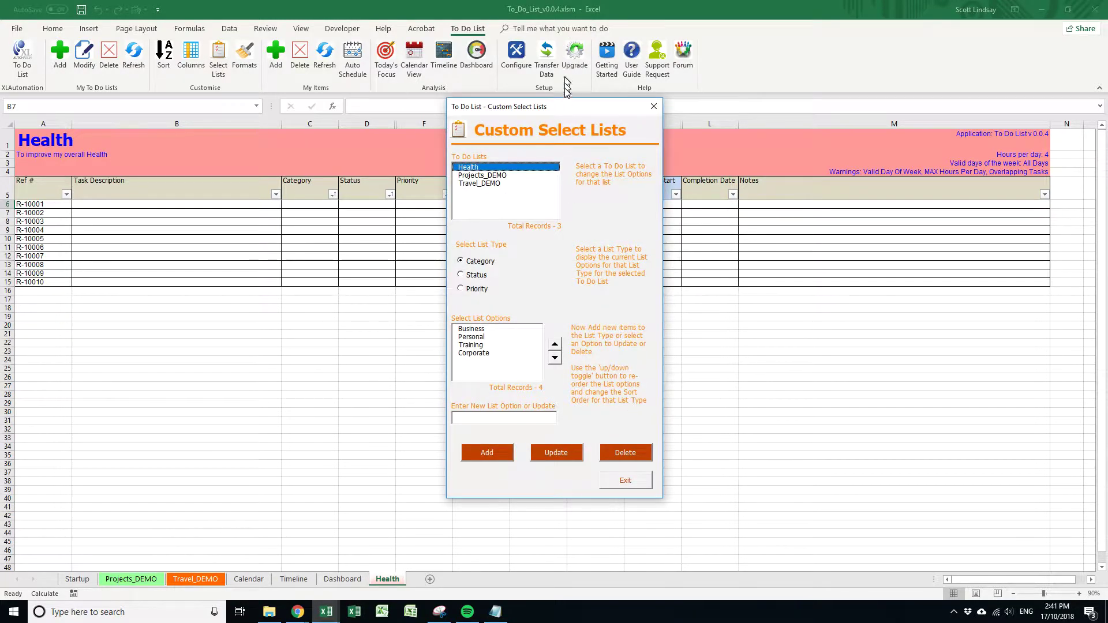
Move the Custom Select Lists dialog aside and examine the Task Description, Category, Status and Priority cells of the first Health item
{"action": "left_click_drag", "start_coordinate": [557, 113], "coordinate": [809, 243]}
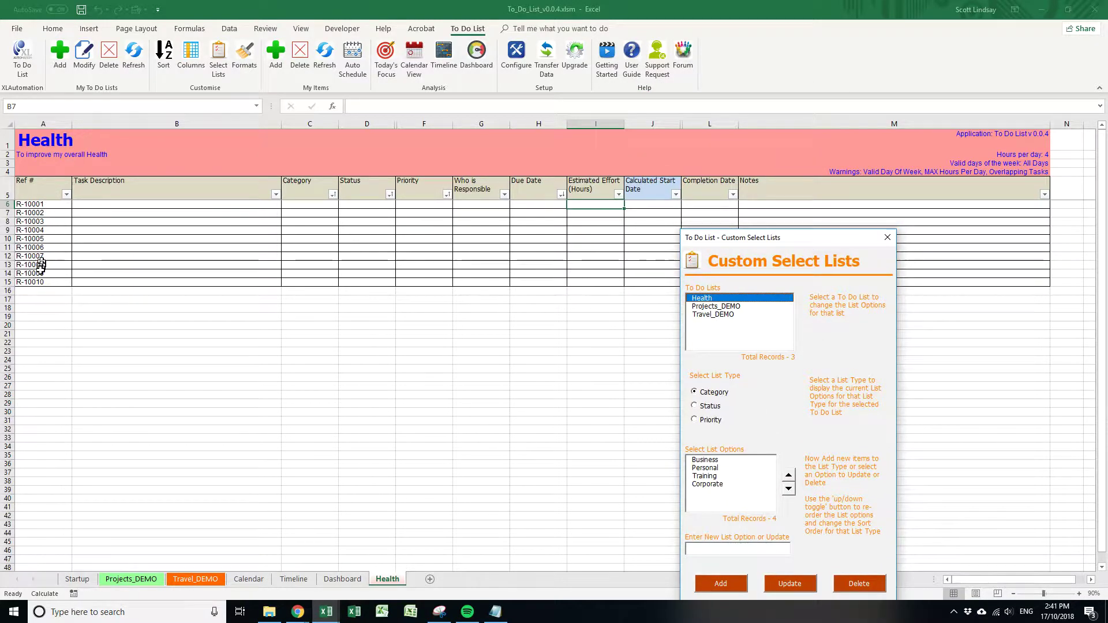
{"action": "left_click", "coordinate": [116, 207]}
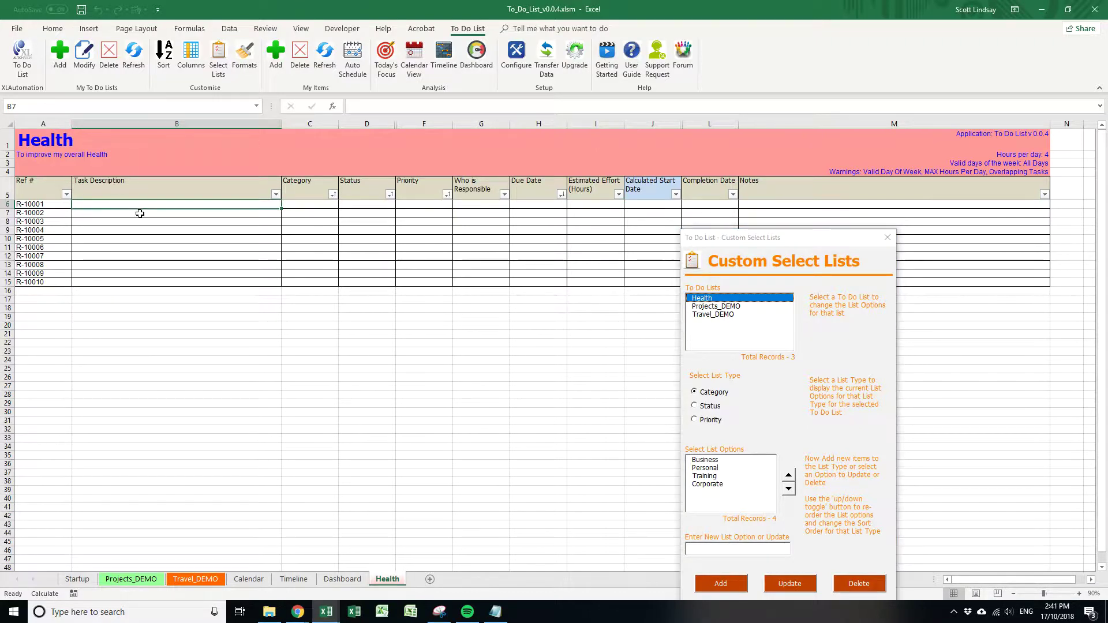
{"action": "left_click", "coordinate": [313, 202]}
{"action": "left_click", "coordinate": [363, 203]}
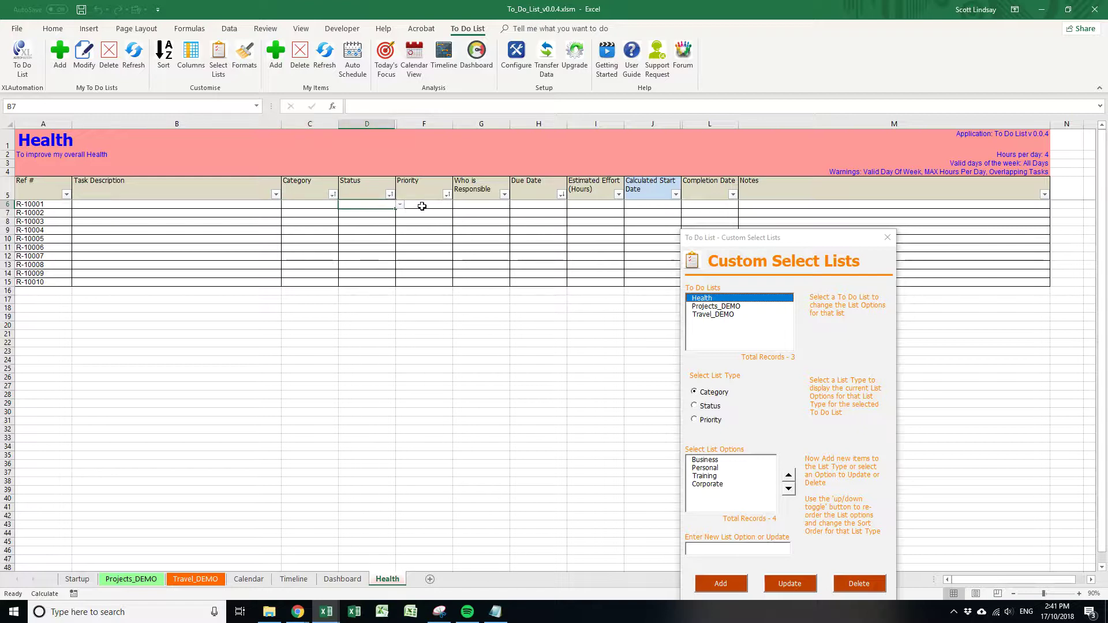
{"action": "left_click", "coordinate": [422, 206]}
{"action": "left_click_drag", "start_coordinate": [755, 246], "coordinate": [772, 155]}
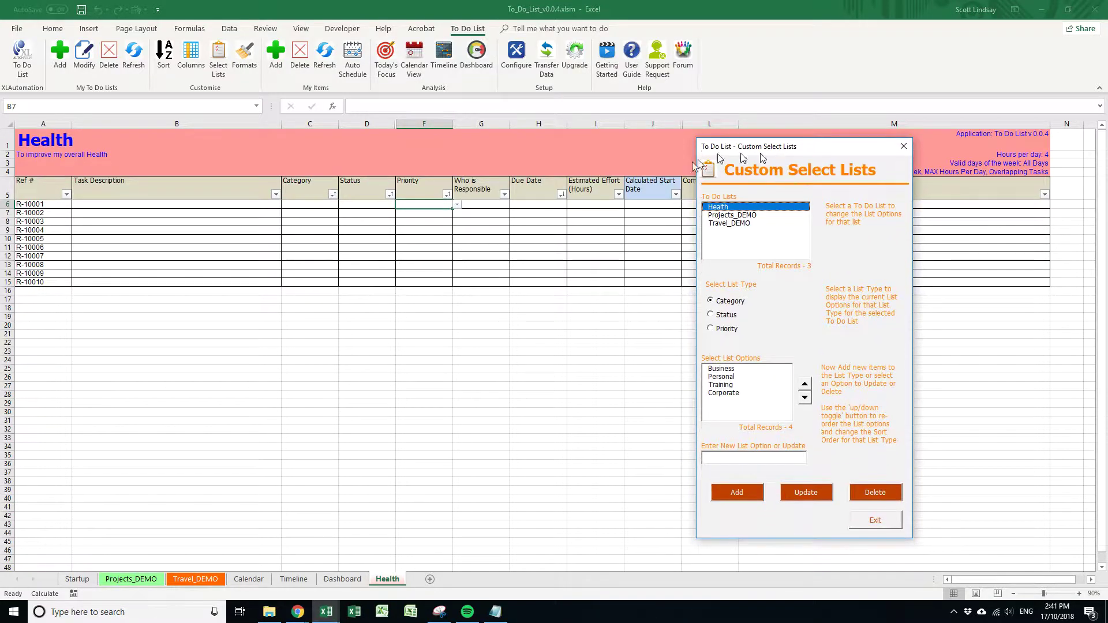
{"action": "left_click", "coordinate": [302, 204]}
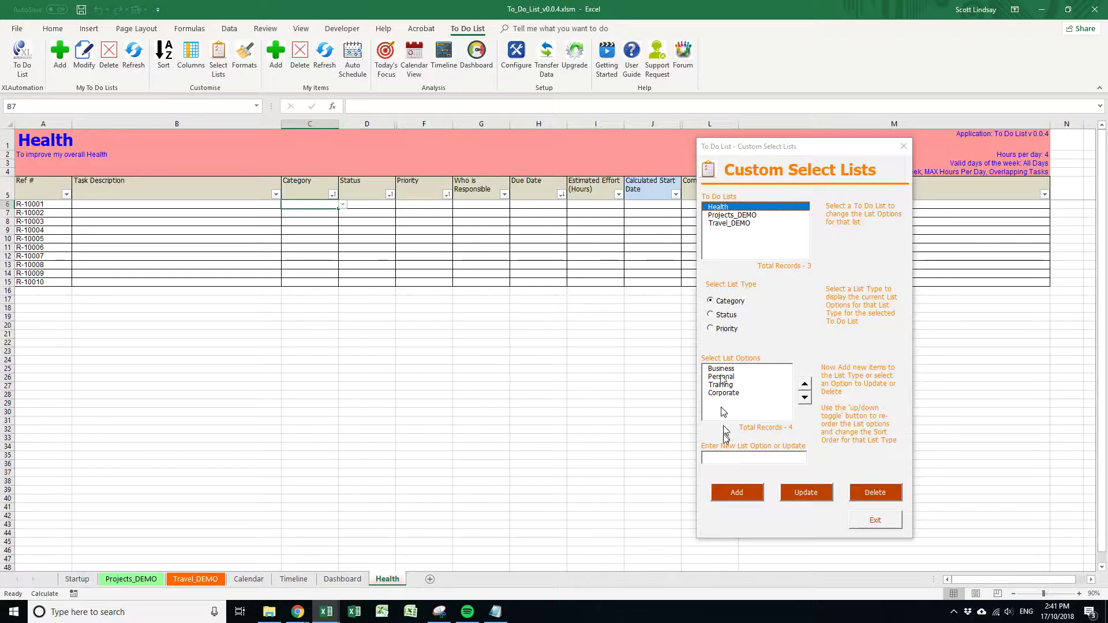
Add Diet and Exercise as new Category options for the Health list
{"action": "left_click", "coordinate": [726, 456]}
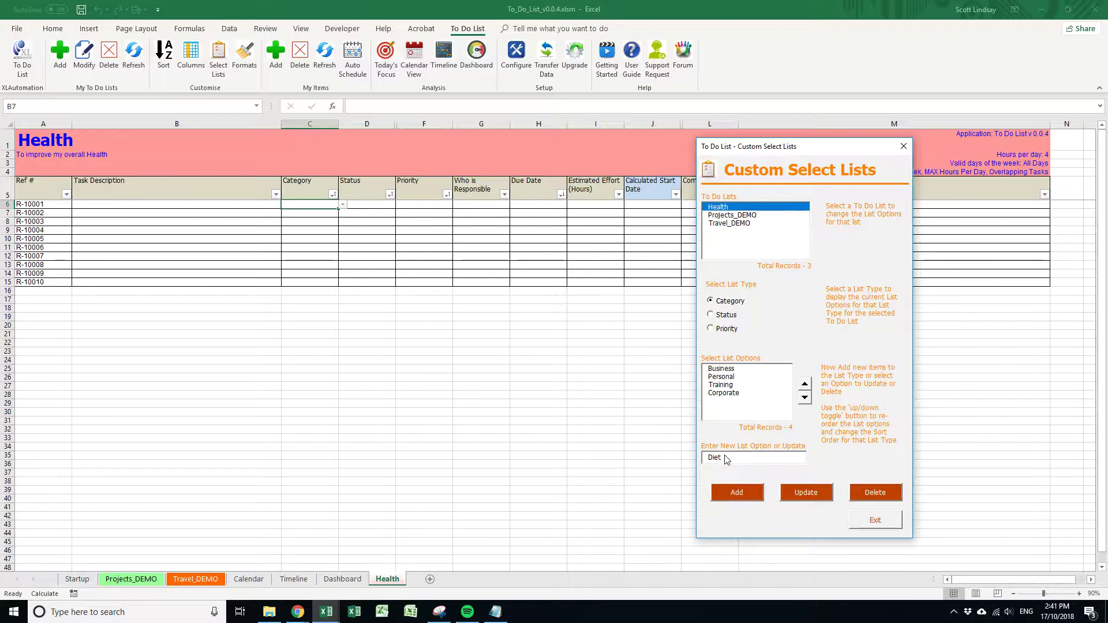
{"action": "left_click", "coordinate": [738, 492]}
{"action": "left_click", "coordinate": [719, 491]}
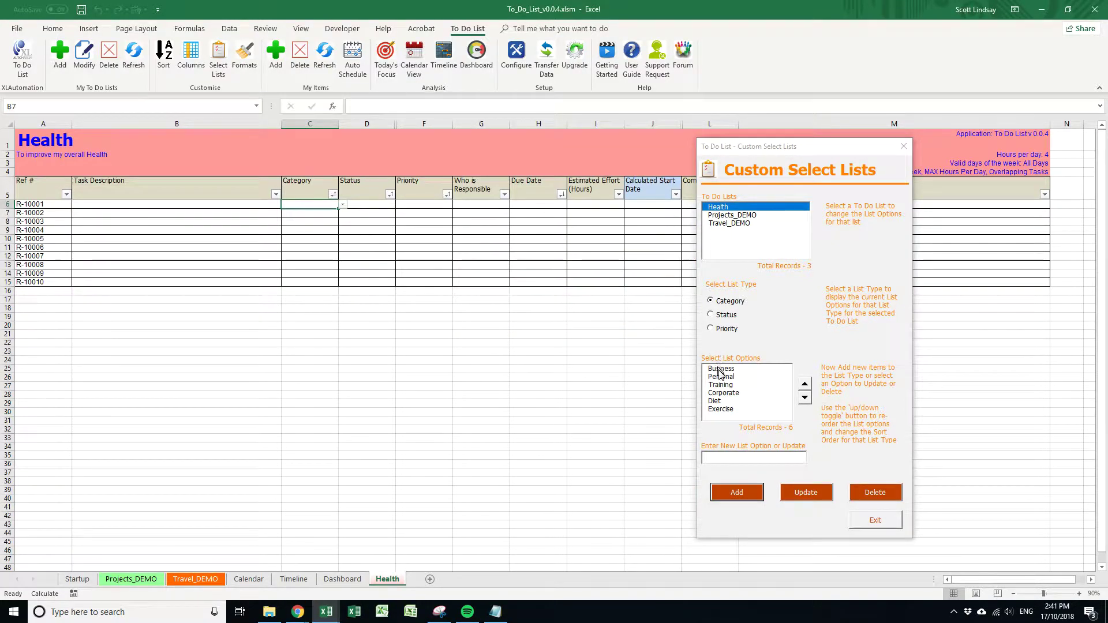
Delete the default Business and Personal options from the Health list's categories
{"action": "left_click", "coordinate": [721, 369]}
{"action": "left_click", "coordinate": [870, 492]}
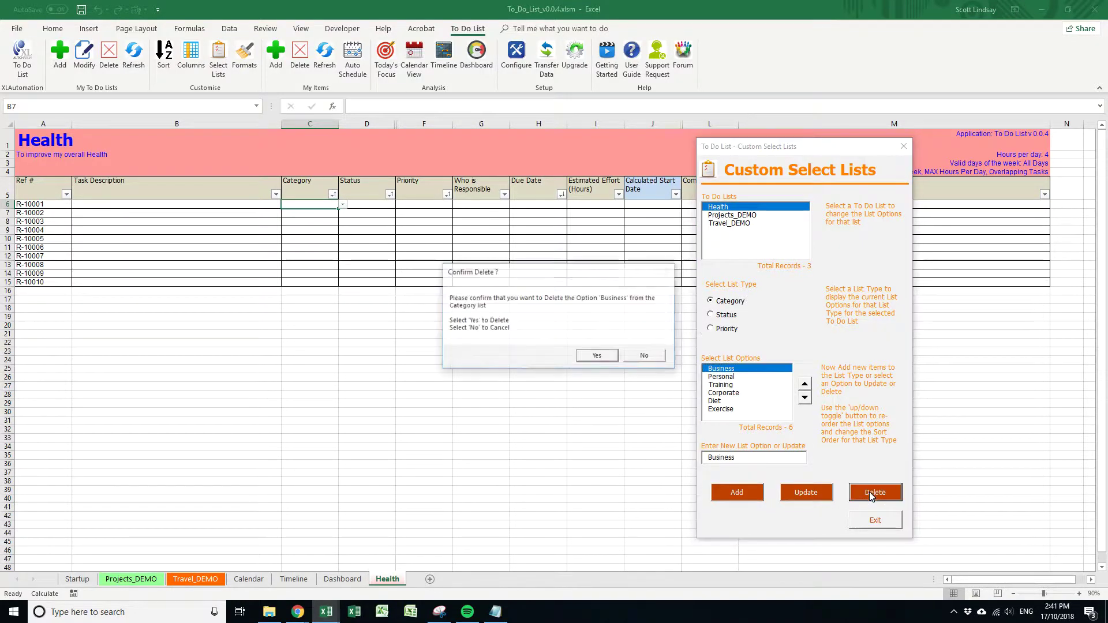
{"action": "left_click", "coordinate": [612, 361]}
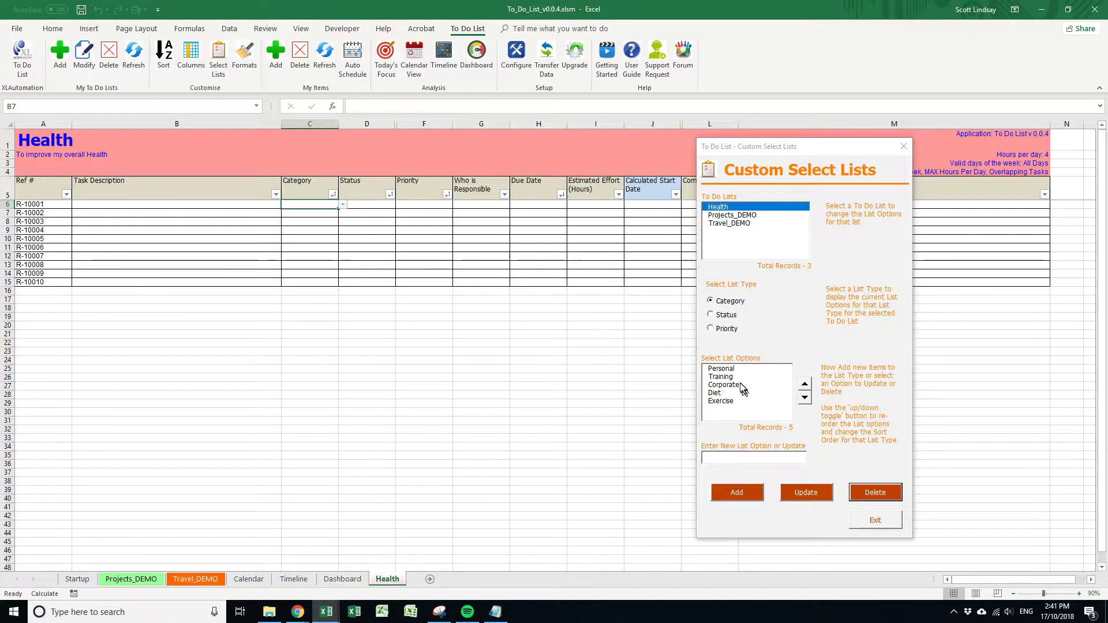
{"action": "left_click", "coordinate": [734, 369]}
{"action": "left_click", "coordinate": [861, 494]}
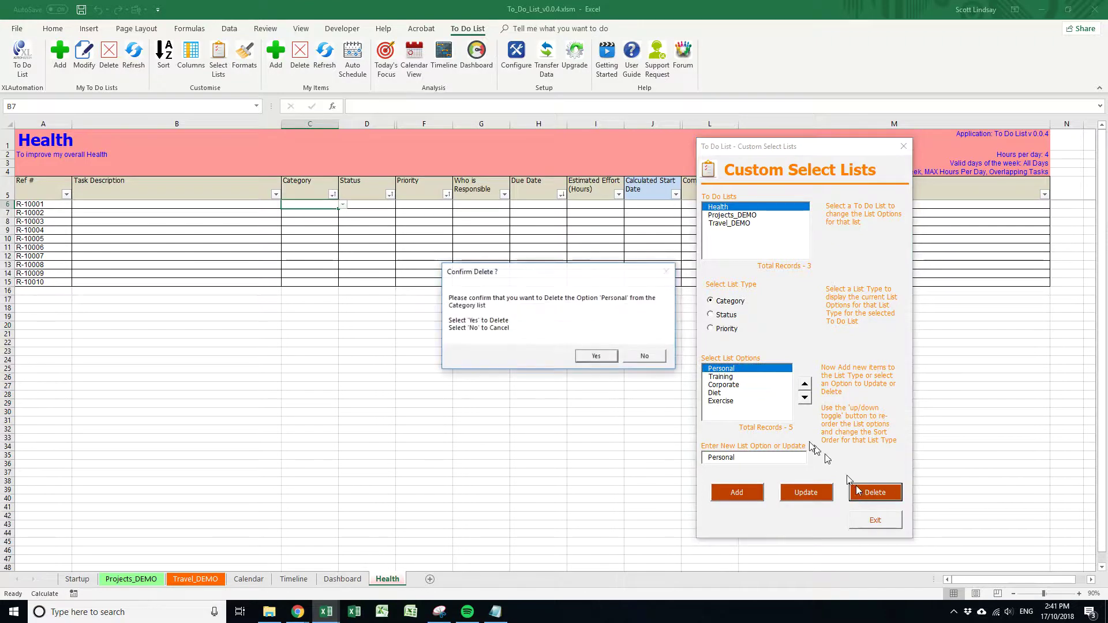
{"action": "left_click", "coordinate": [612, 357]}
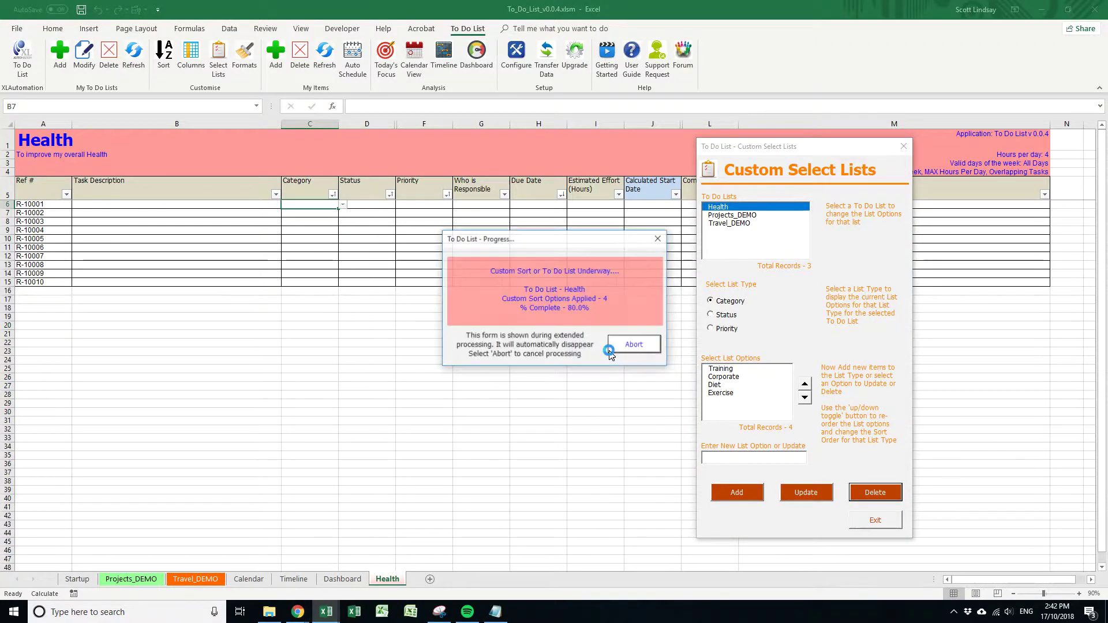
Delete the default Training and Corporate options from the Health list's categories
{"action": "left_click", "coordinate": [720, 370]}
{"action": "left_click", "coordinate": [871, 491]}
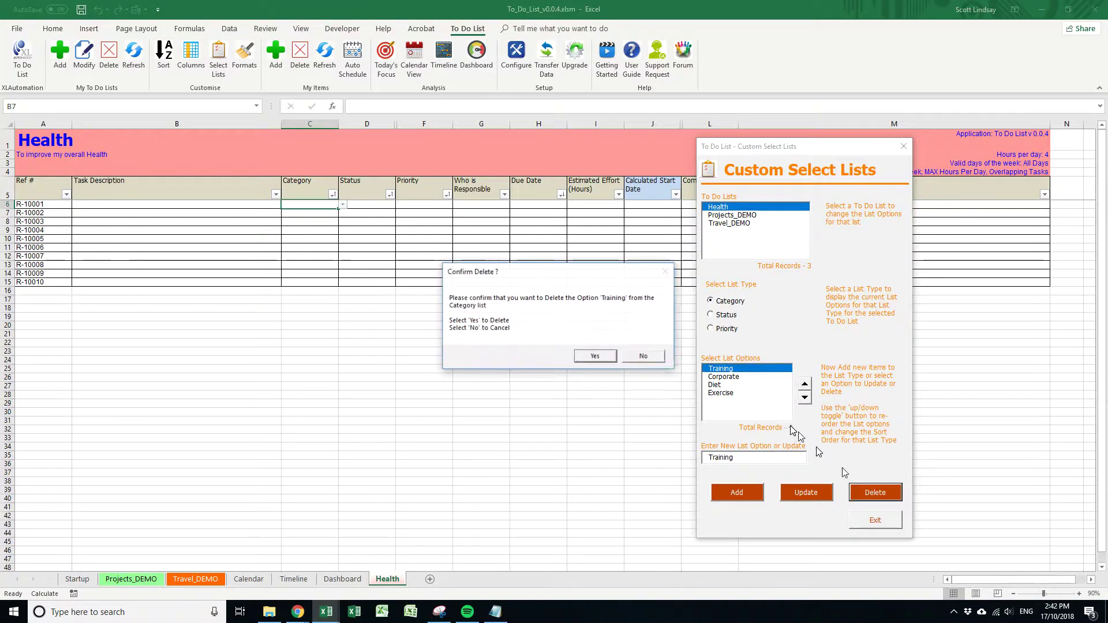
{"action": "left_click", "coordinate": [593, 357]}
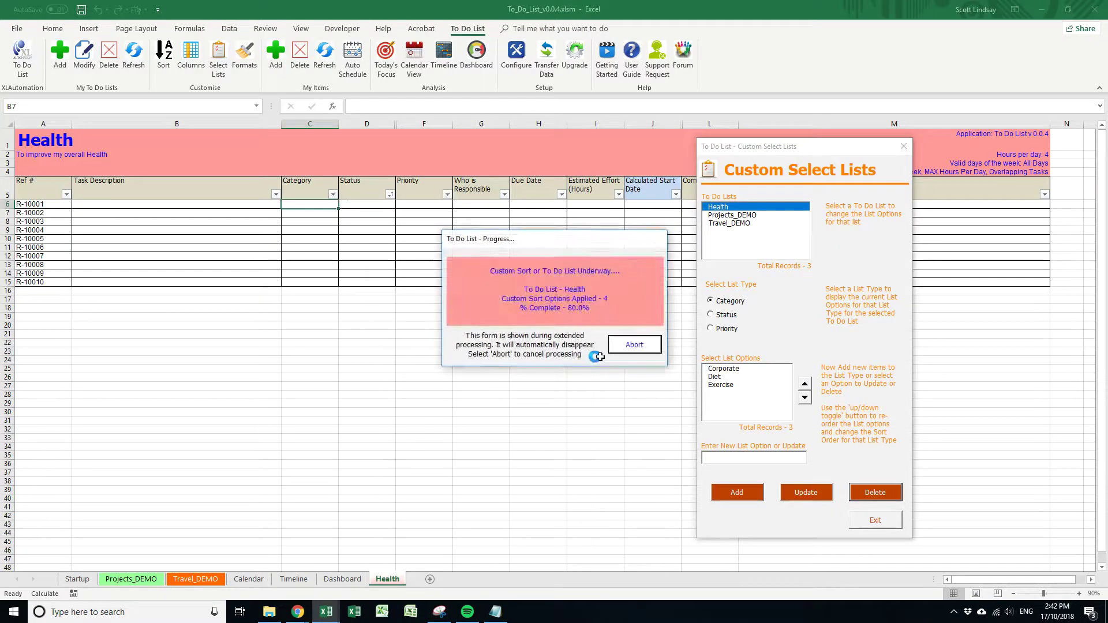
{"action": "left_click", "coordinate": [721, 369]}
{"action": "left_click", "coordinate": [875, 494]}
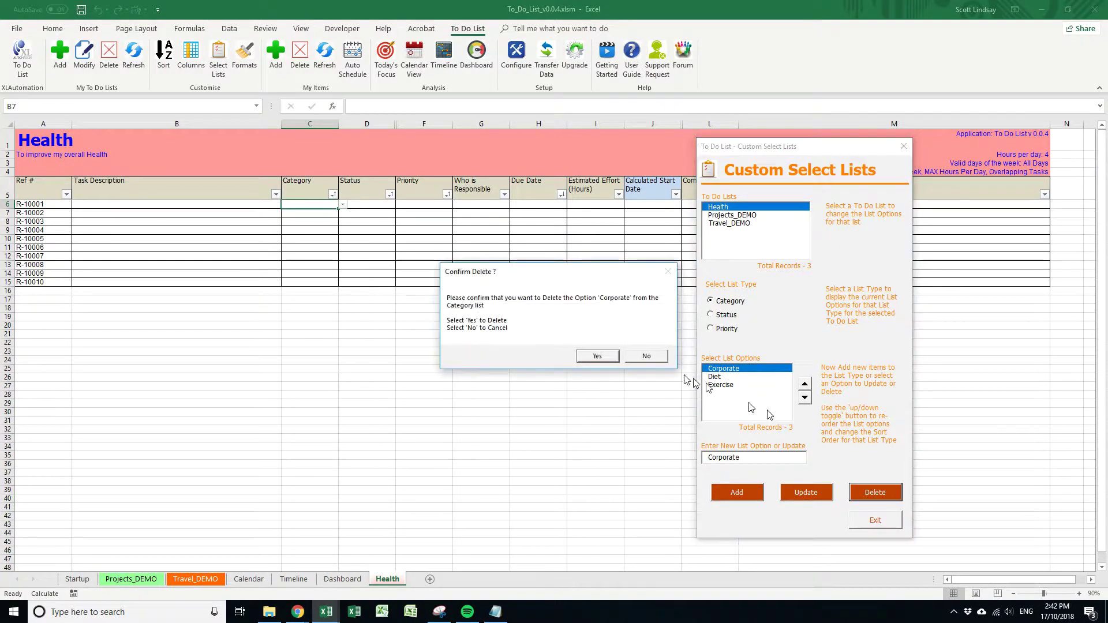
{"action": "left_click", "coordinate": [616, 356]}
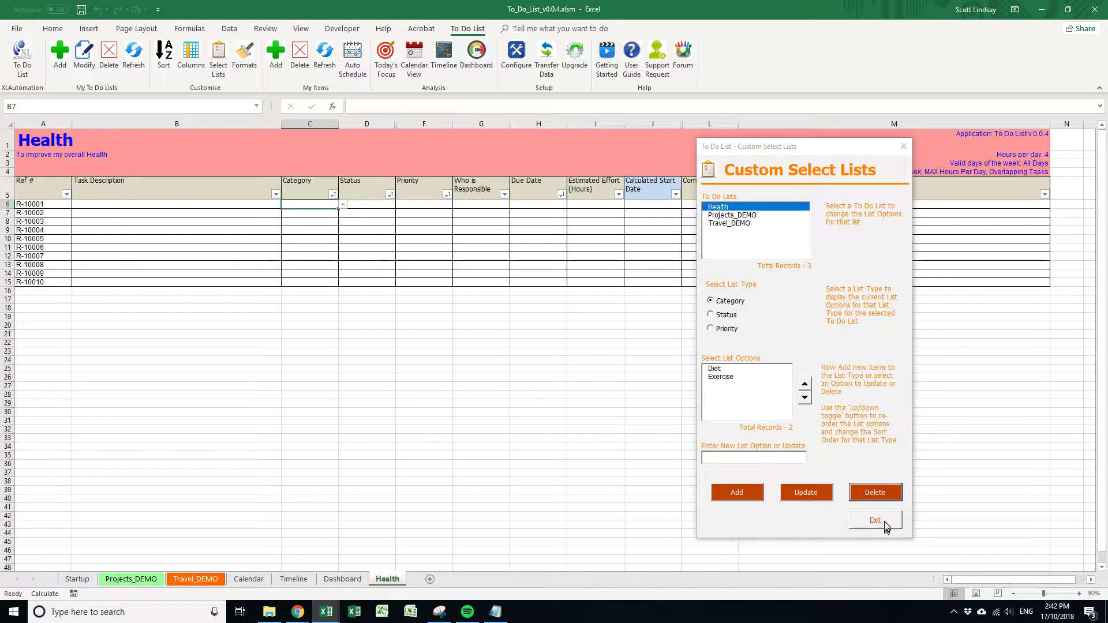
Review the Health list's Status and Priority options, then close the Custom Select Lists dialog
{"action": "left_click", "coordinate": [723, 317]}
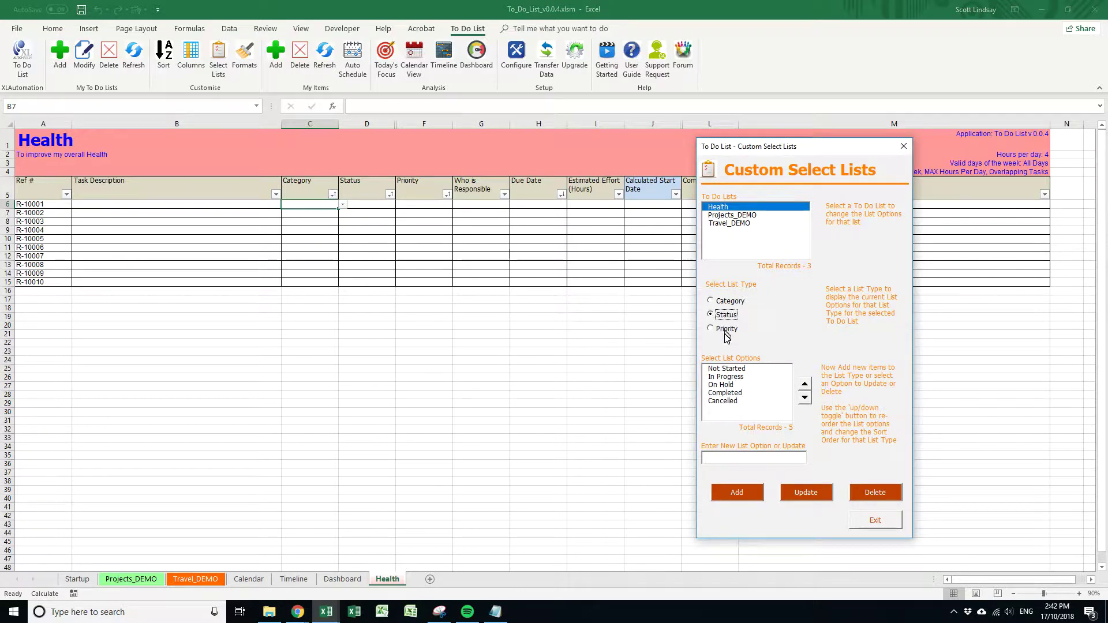
{"action": "left_click", "coordinate": [727, 339]}
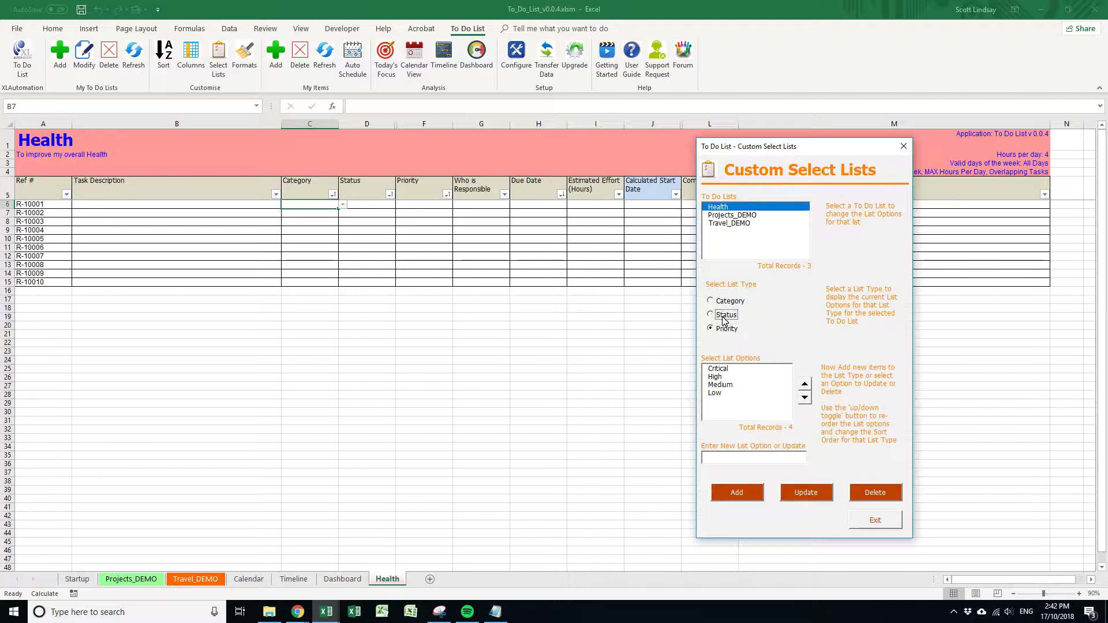
{"action": "left_click", "coordinate": [723, 316]}
{"action": "left_click", "coordinate": [726, 328]}
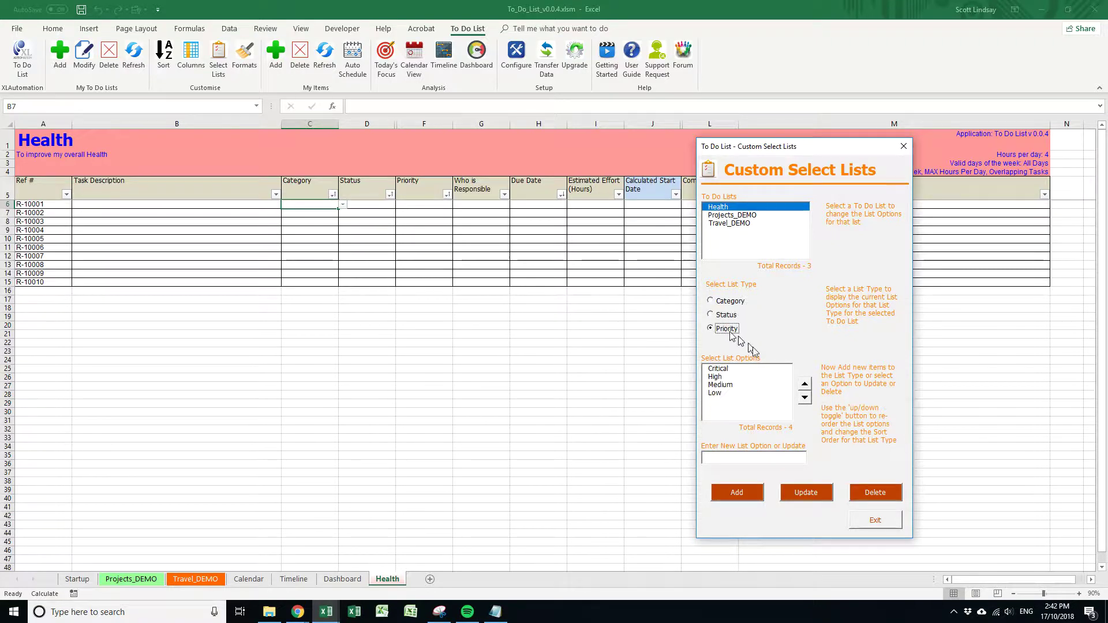
{"action": "left_click", "coordinate": [876, 520]}
Enter "Look into Diet options to lose weight" as the task description of item R-10001
{"action": "left_click", "coordinate": [191, 204]}
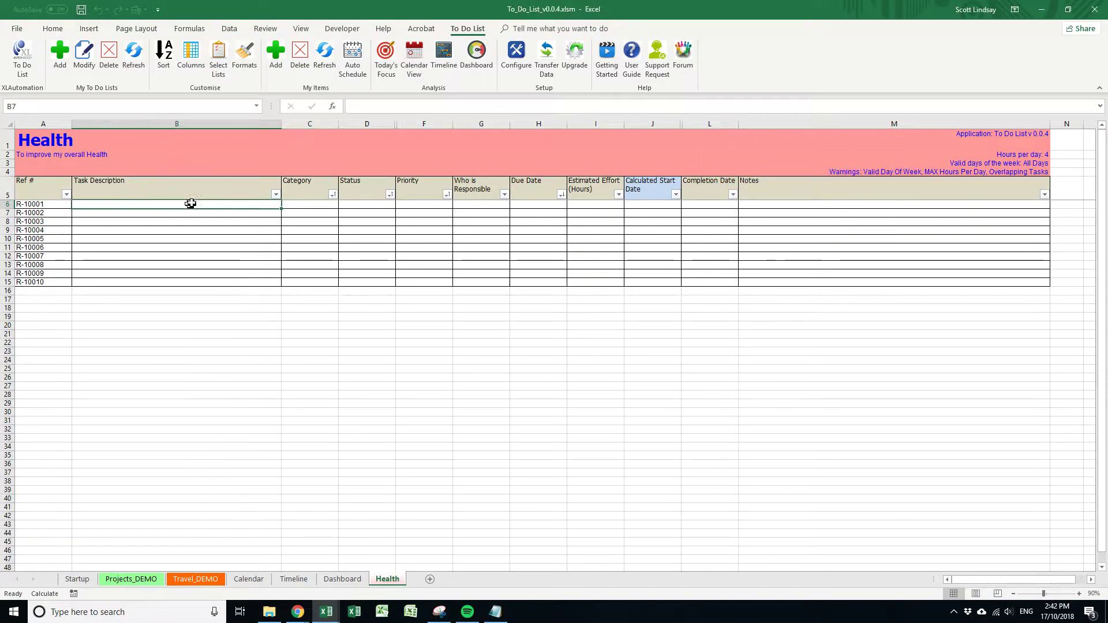
{"action": "type", "text": "Look into"}
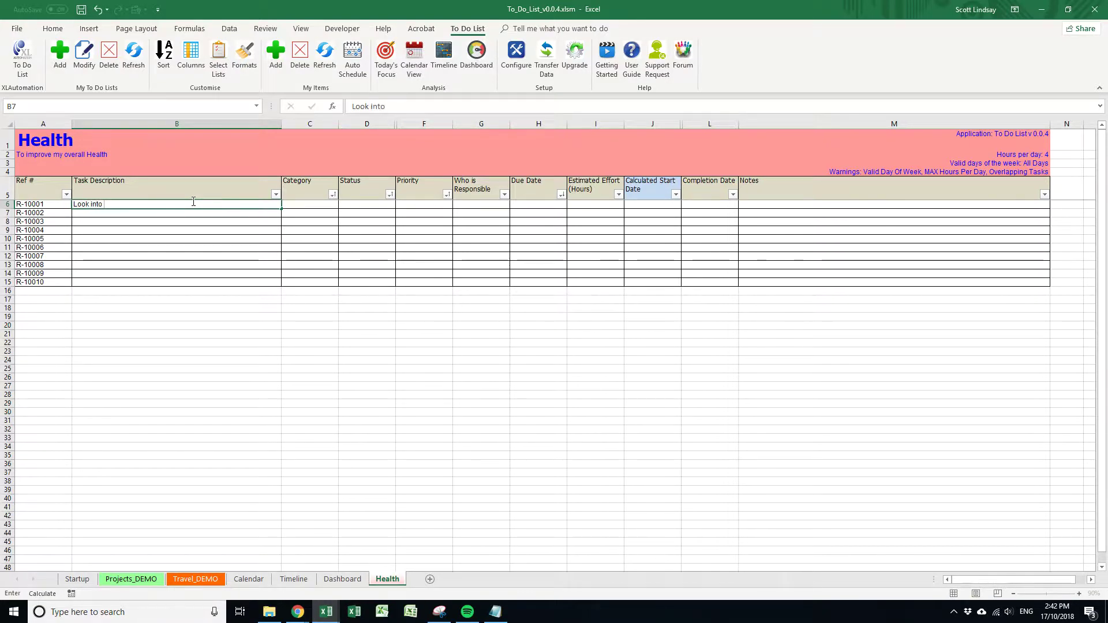
{"action": "type", "text": "Diet options "}
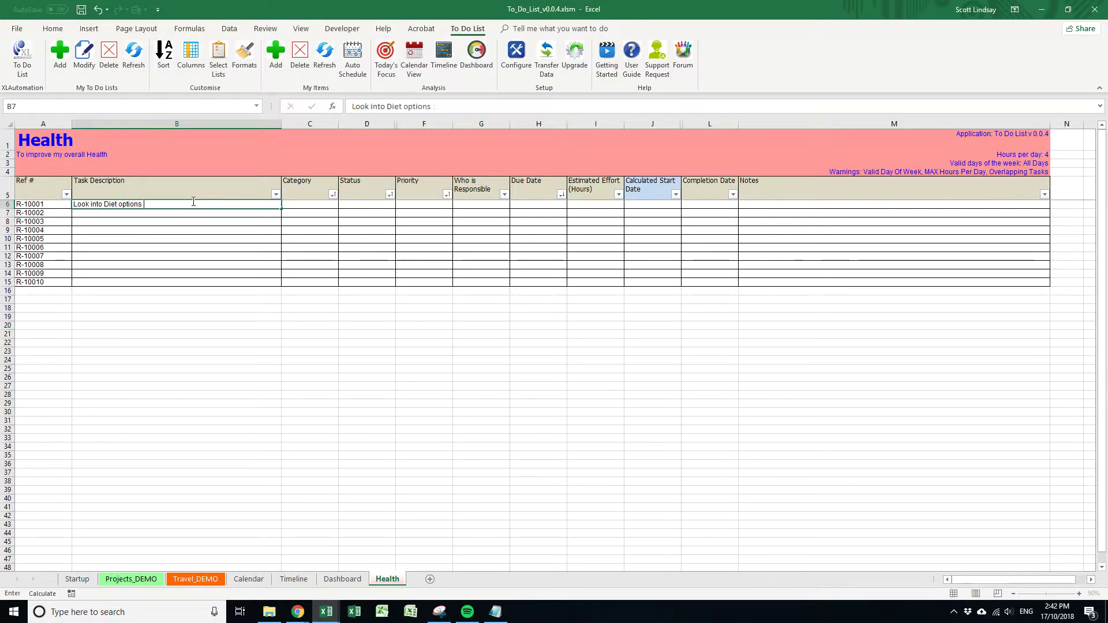
{"action": "type", "text": "to lose weight"}
Set the first Health item's category to Diet, status to Not Started and priority to Medium
{"action": "left_click", "coordinate": [318, 205]}
{"action": "left_click", "coordinate": [343, 205]}
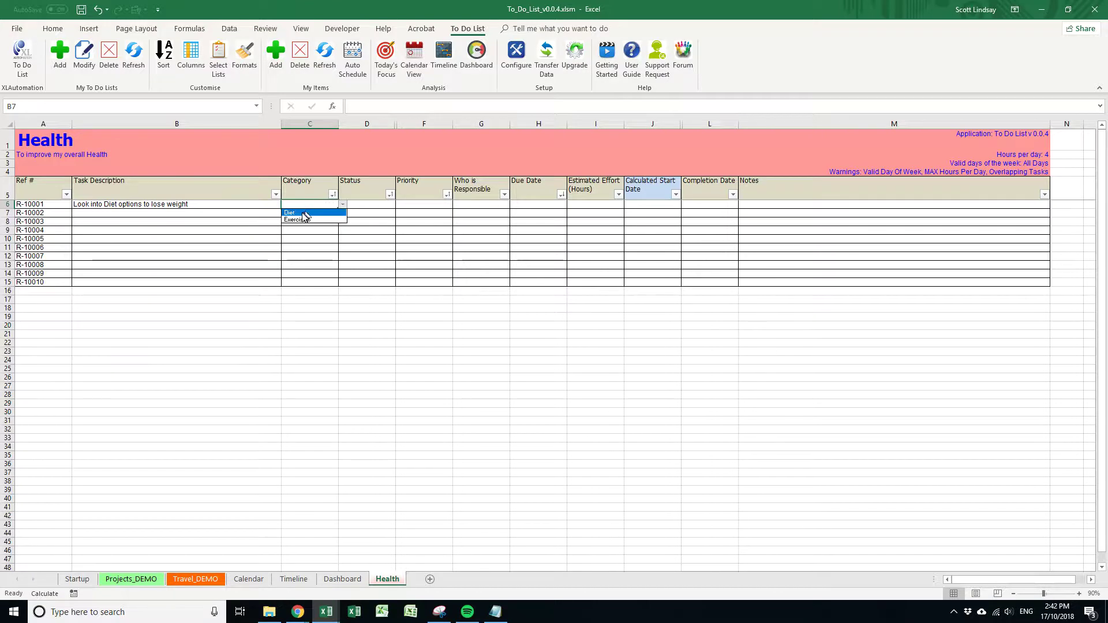
{"action": "left_click", "coordinate": [306, 212]}
{"action": "left_click", "coordinate": [364, 203]}
{"action": "left_click", "coordinate": [400, 205]}
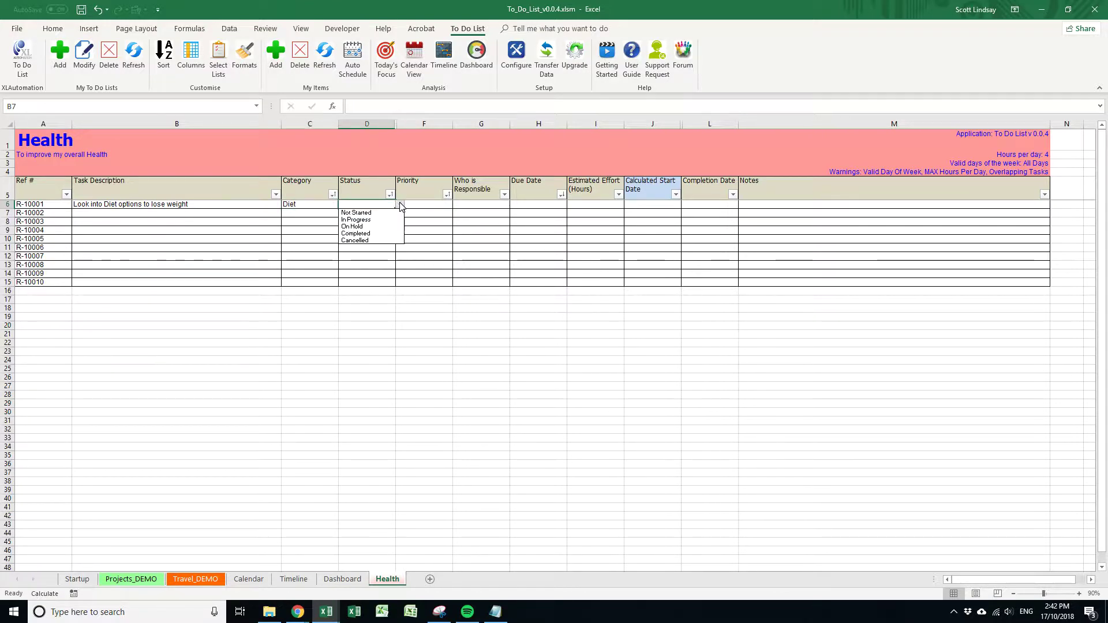
{"action": "left_click", "coordinate": [398, 214]}
{"action": "left_click", "coordinate": [425, 204]}
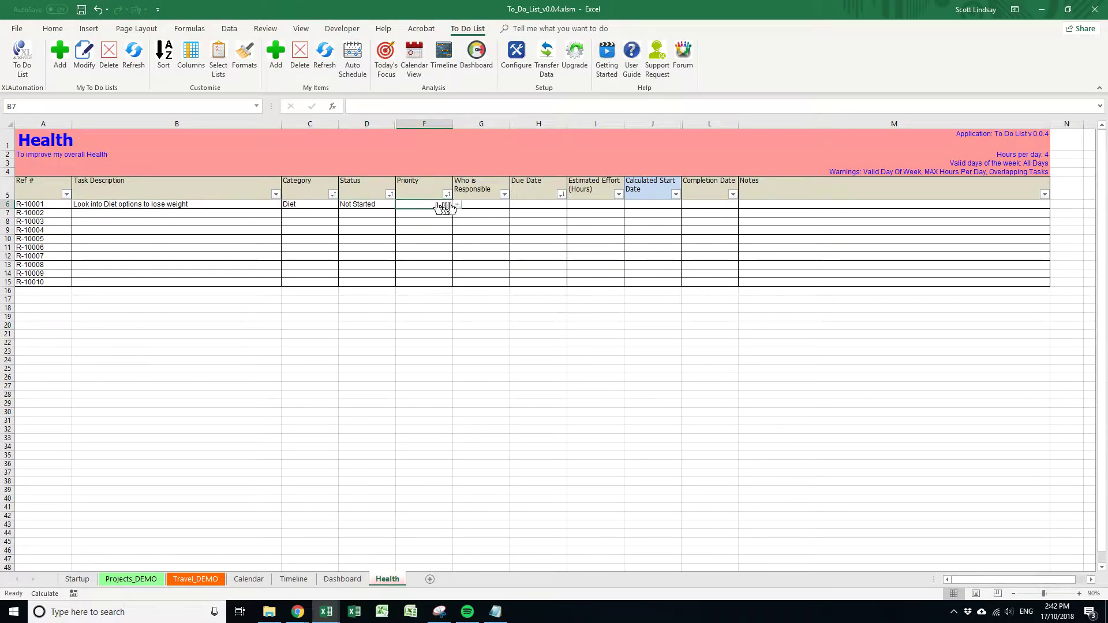
{"action": "left_click", "coordinate": [457, 205]}
{"action": "left_click", "coordinate": [435, 227]}
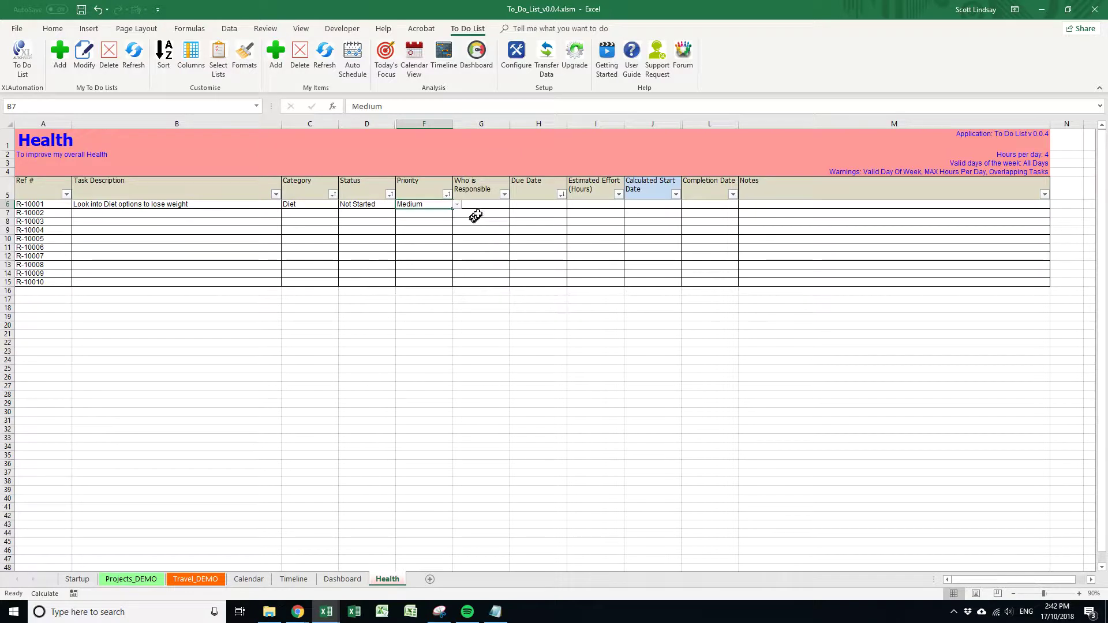
Assign the first Health item to "Me" with an estimated effort of 2 hours, leaving its due date blank
{"action": "left_click", "coordinate": [483, 205]}
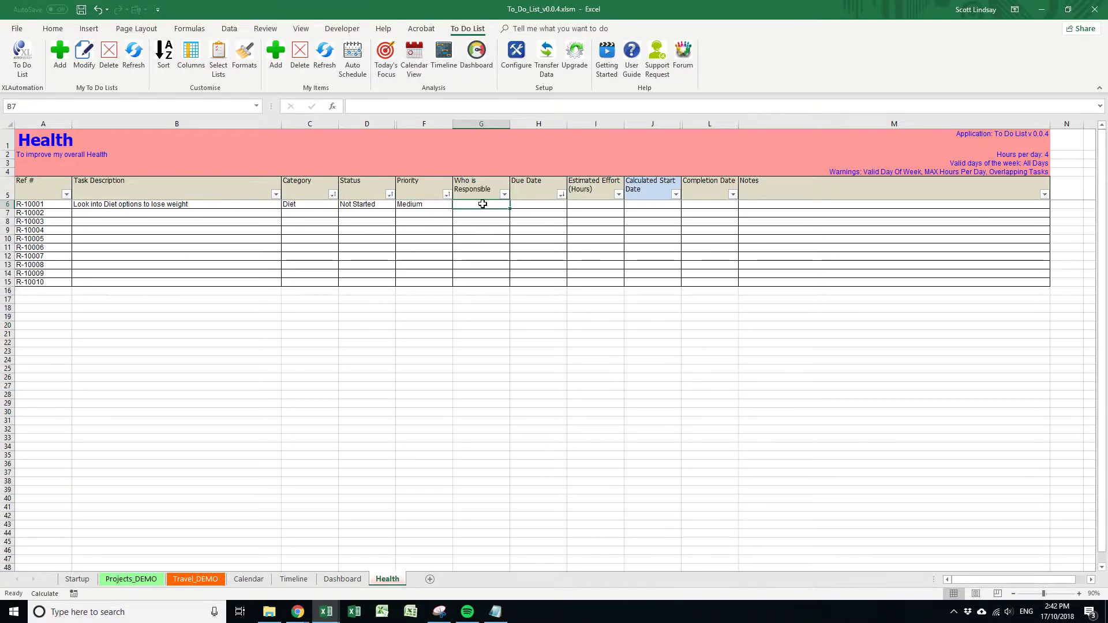
{"action": "type", "text": "Me"}
{"action": "key", "text": "Tab"}
{"action": "key", "text": "Tab"}
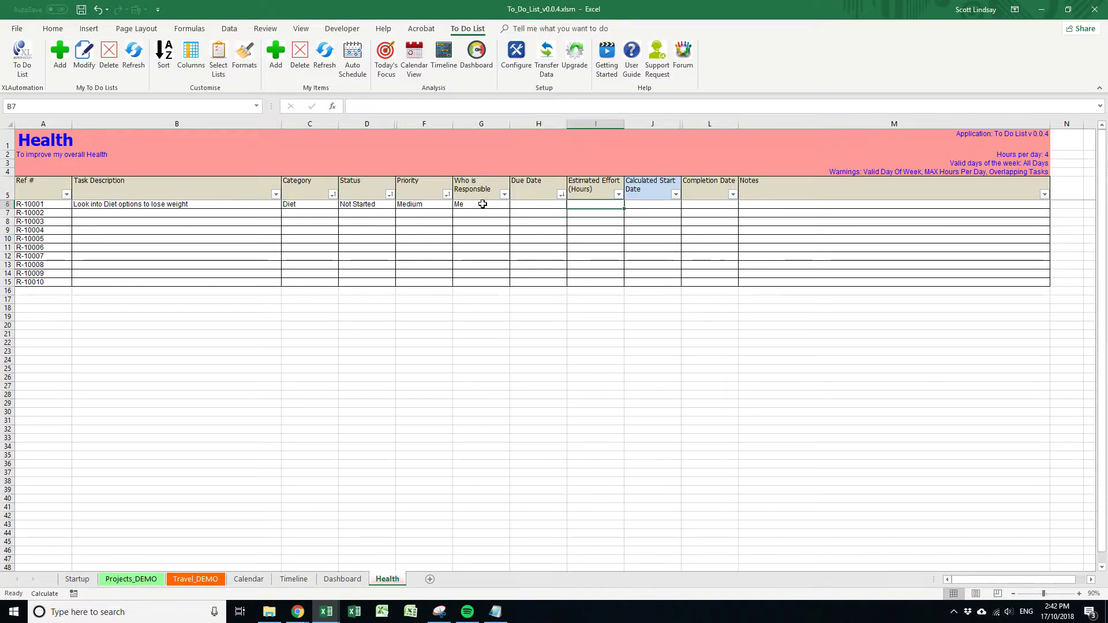
{"action": "type", "text": "2"}
{"action": "key", "text": "Tab"}
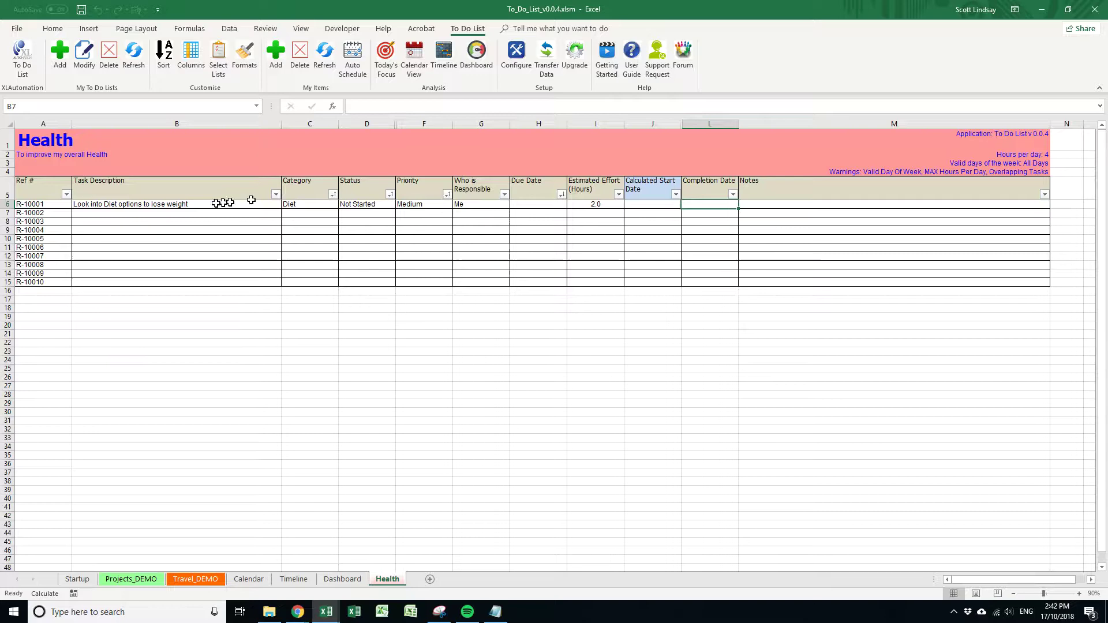
Enter "Investigate and find the best Exercise options for my location and budget" as the task description of item R-10002
{"action": "left_click", "coordinate": [127, 214]}
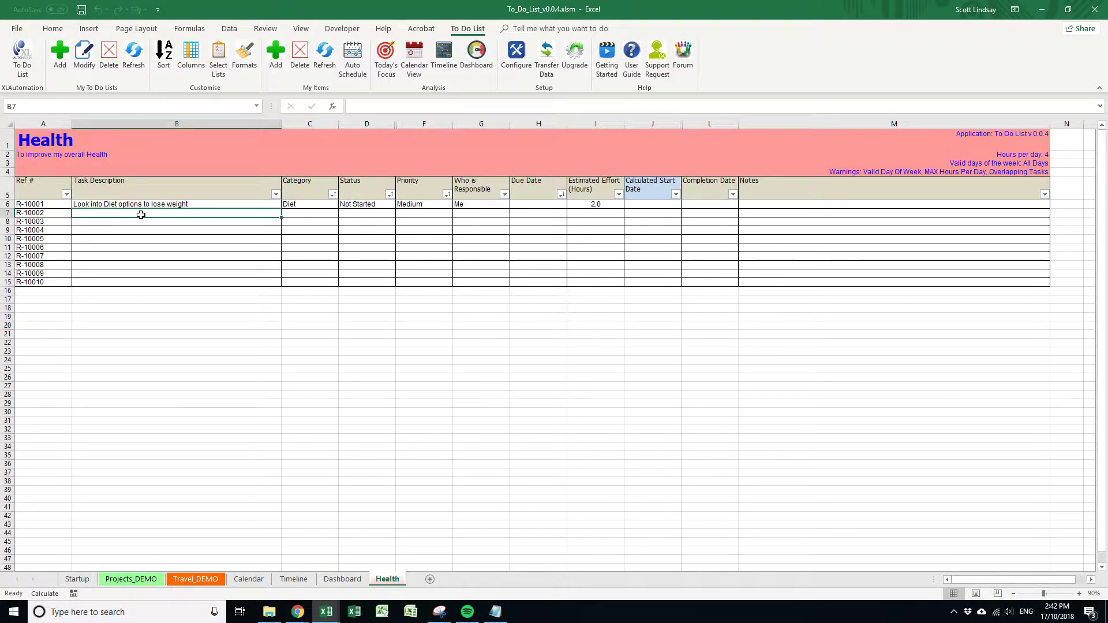
{"action": "type", "text": "Inveis"}
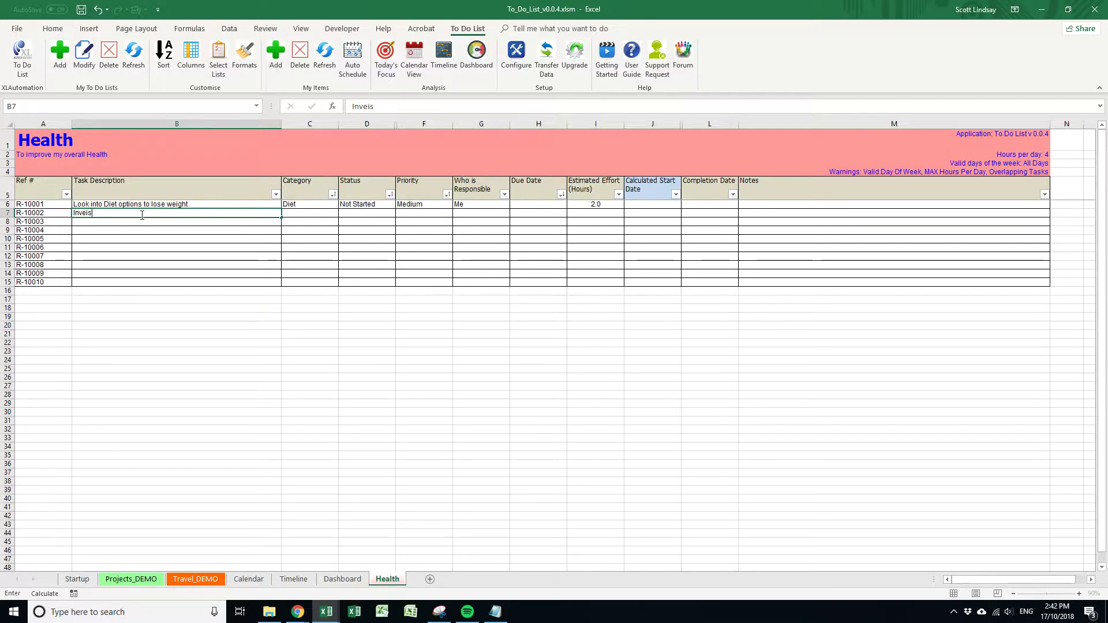
{"action": "type", "text": "tatstigate and "}
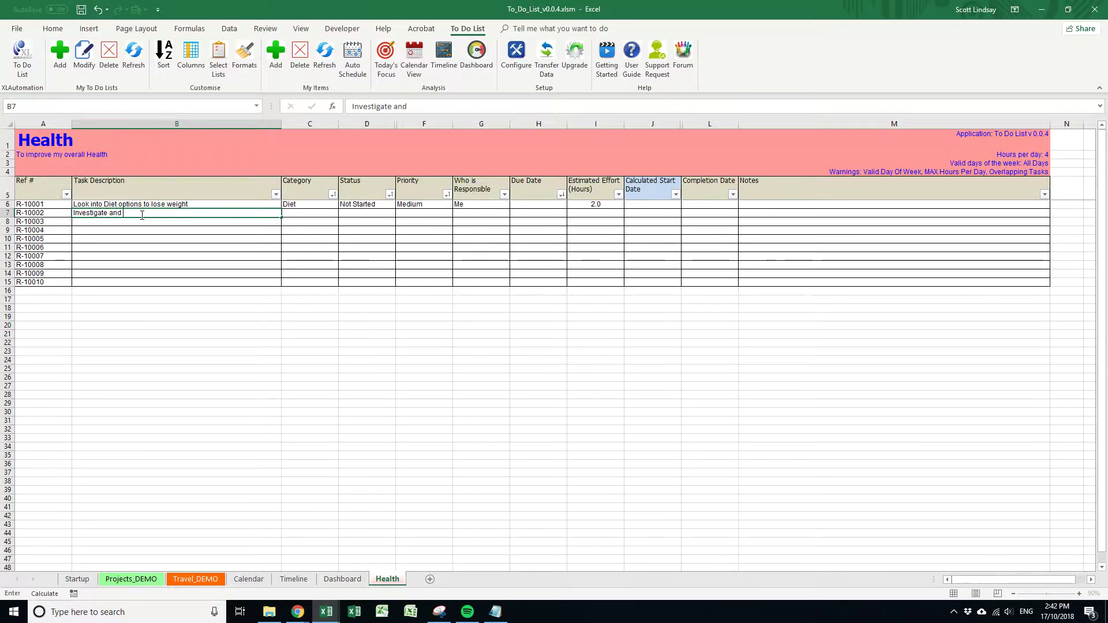
{"action": "type", "text": "find the best Exe"}
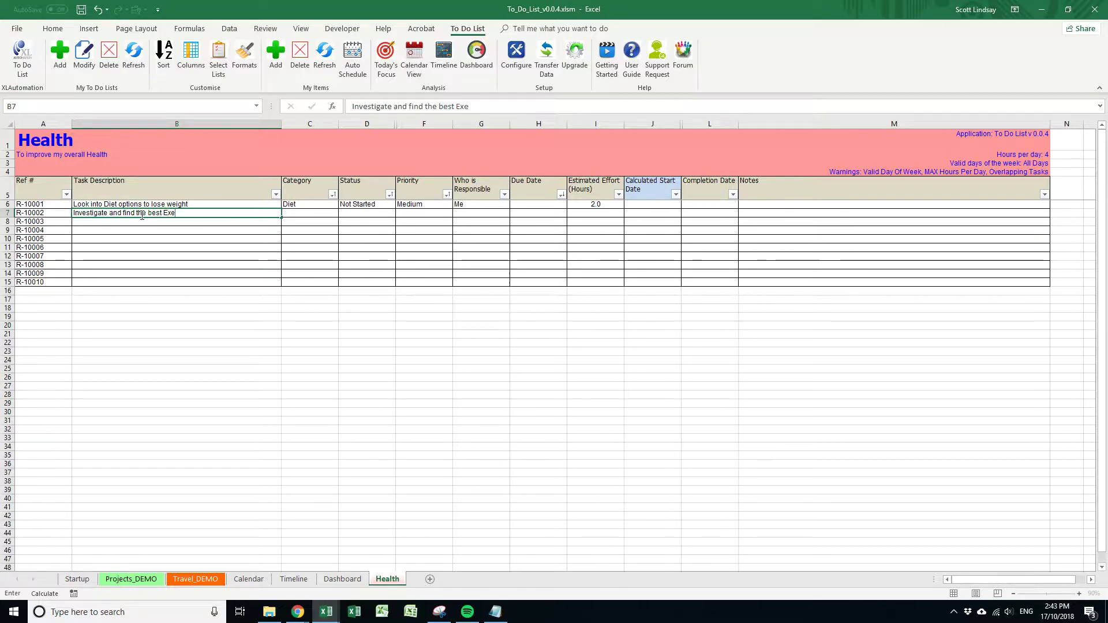
{"action": "type", "text": "rcise options for my loc"}
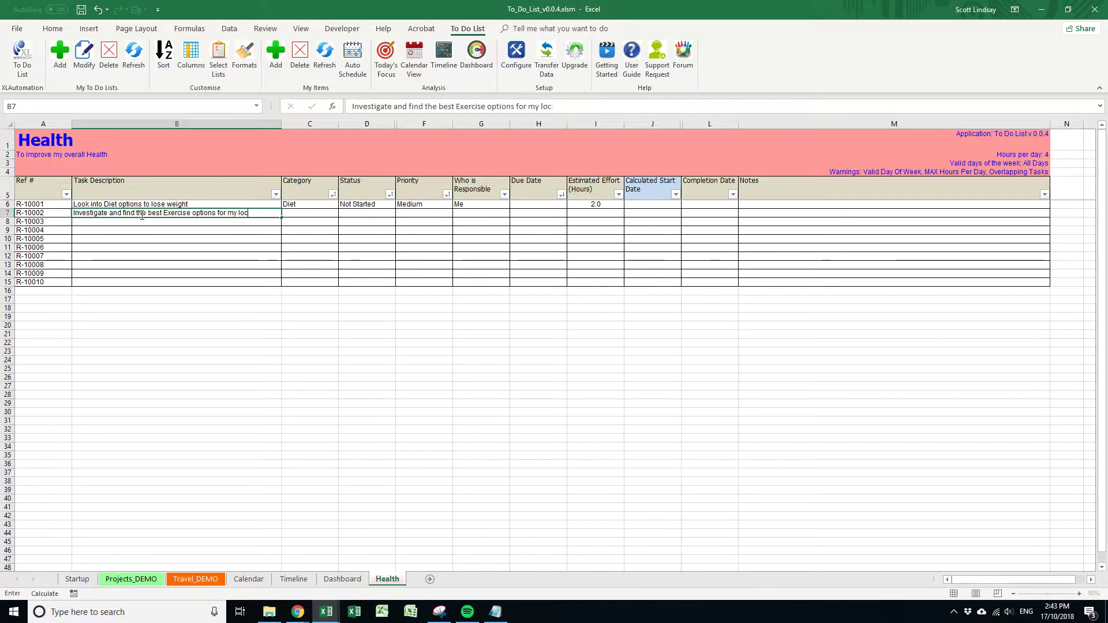
{"action": "type", "text": "ation and budget"}
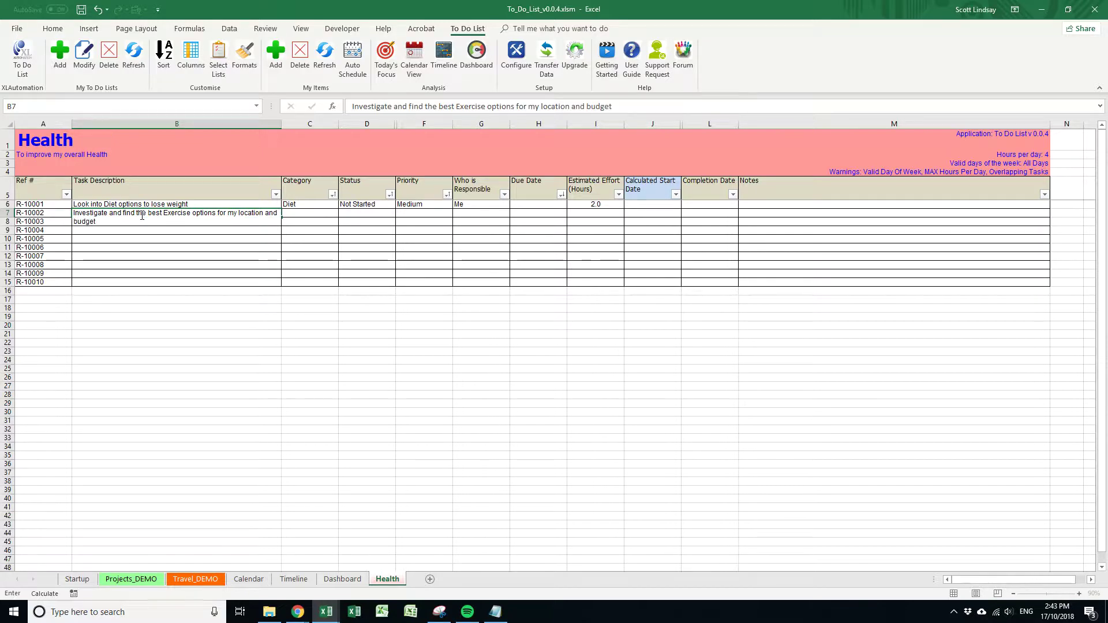
{"action": "key", "text": "Tab"}
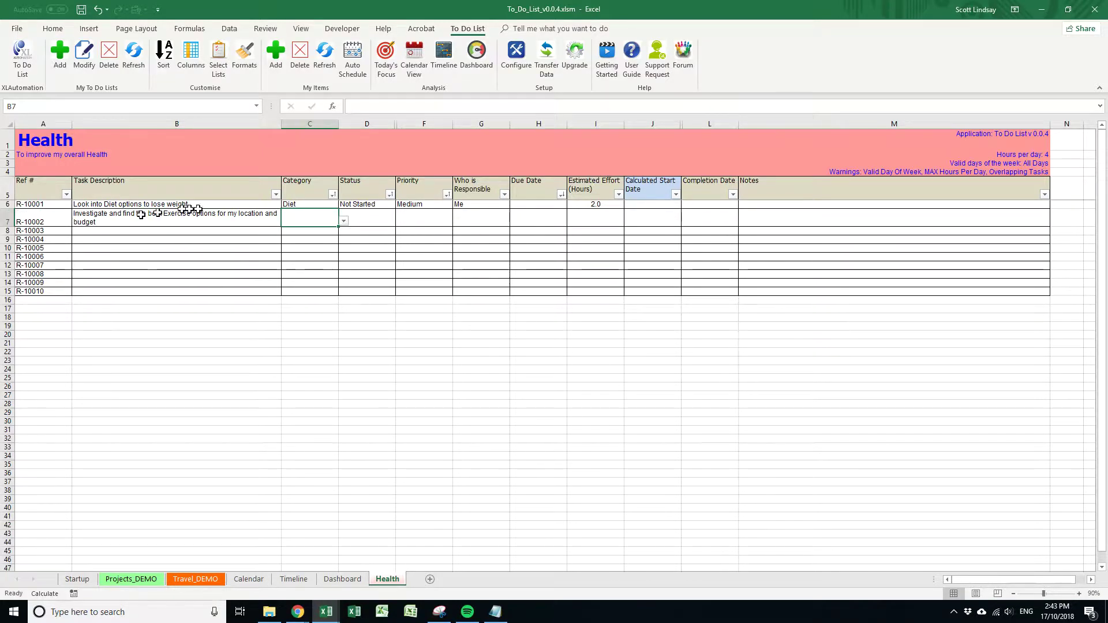
Set the second Health item's category to Exercise, status to Not Started and priority to High
{"action": "left_click", "coordinate": [344, 221]}
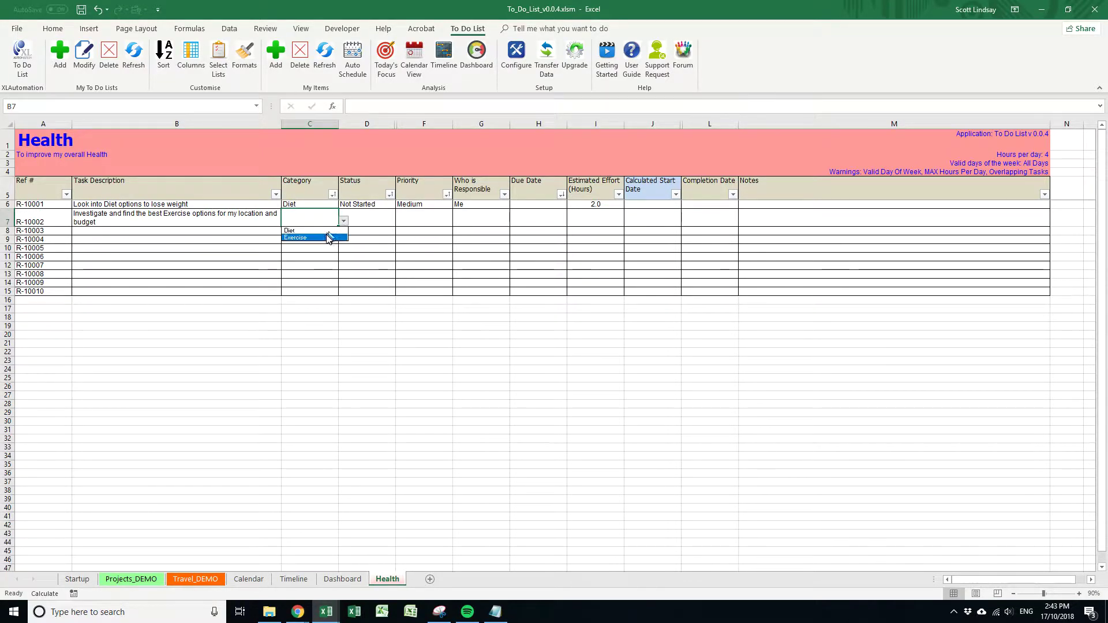
{"action": "left_click", "coordinate": [329, 238]}
{"action": "left_click", "coordinate": [379, 222]}
{"action": "type", "text": "Not Started"}
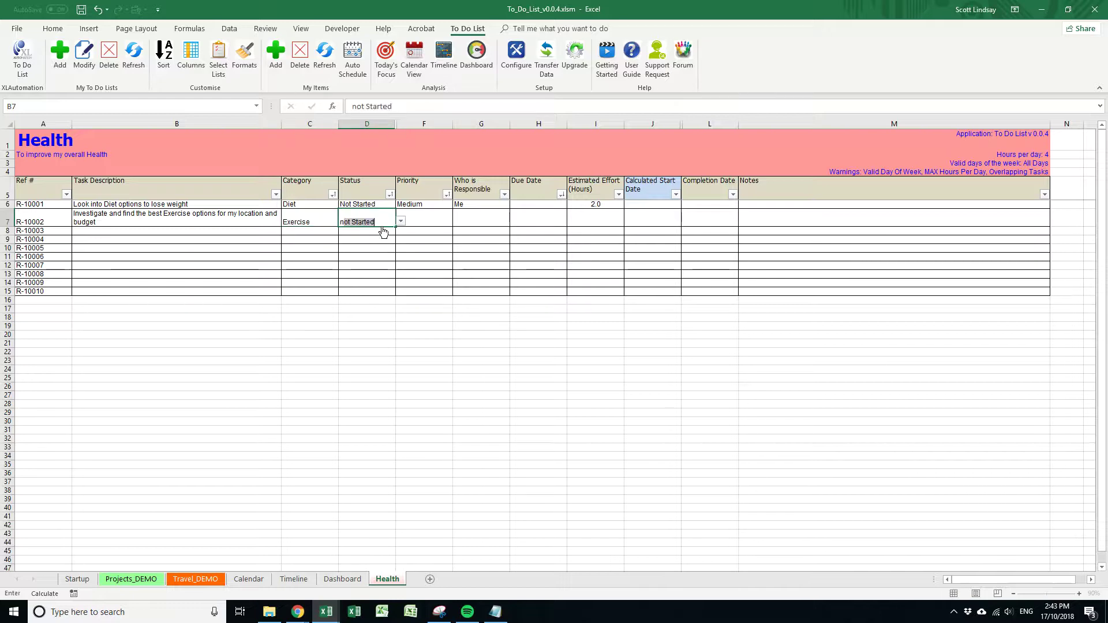
{"action": "key", "text": "Tab"}
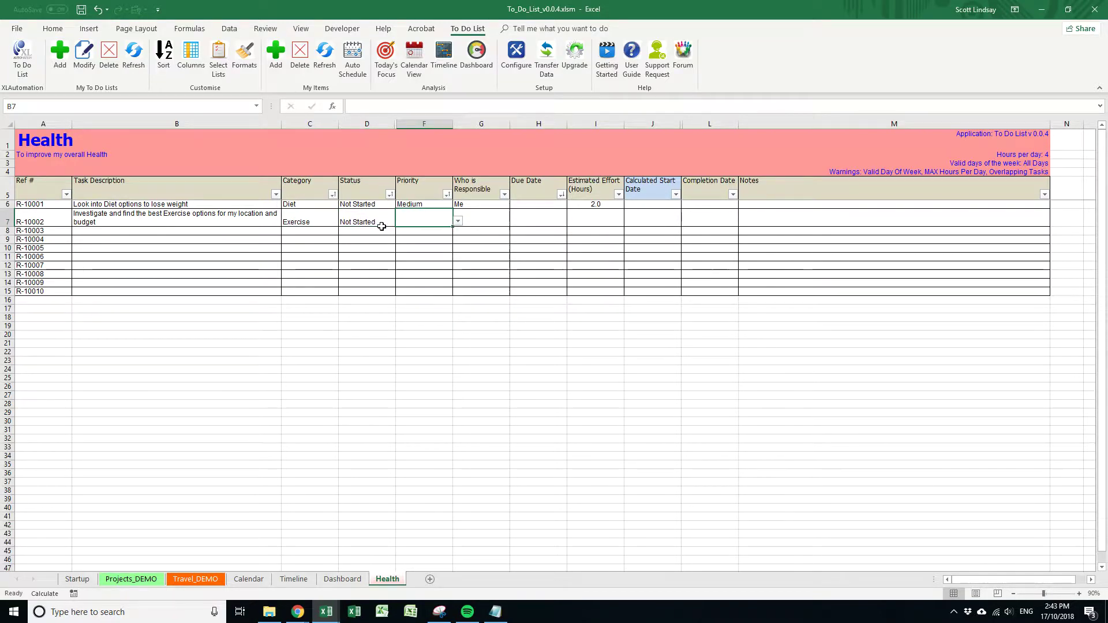
{"action": "type", "text": "High"}
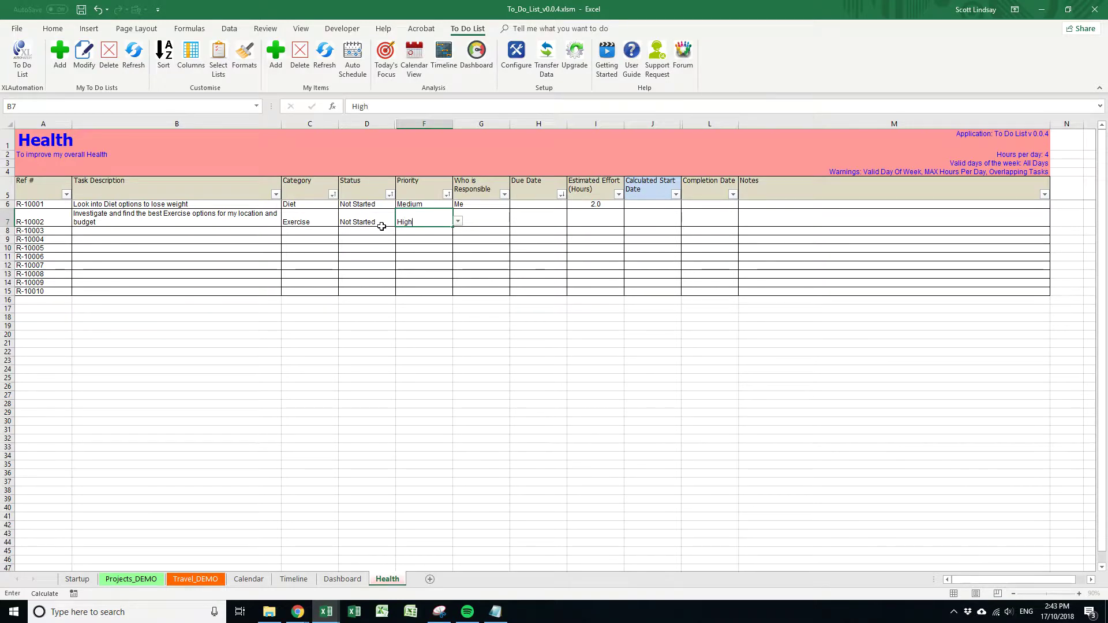
{"action": "key", "text": "Tab"}
Assign the second Health item to "Me" with an estimated effort of 3 hours, leaving its due date blank
{"action": "type", "text": "Me"}
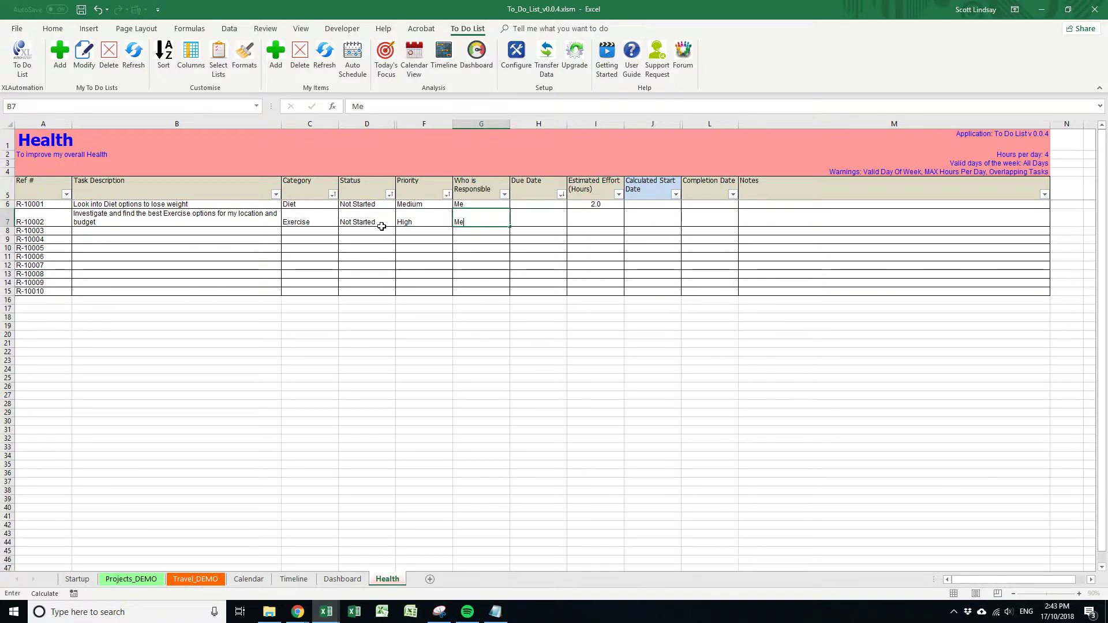
{"action": "key", "text": "Tab"}
{"action": "key", "text": "Tab"}
{"action": "type", "text": "3"}
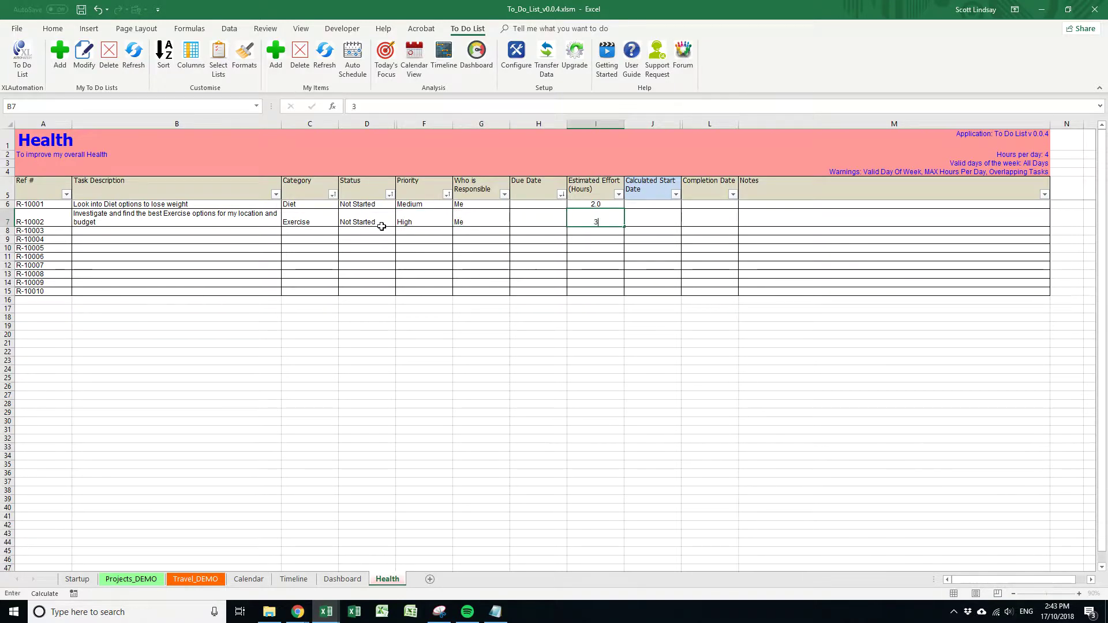
{"action": "key", "text": "Return"}
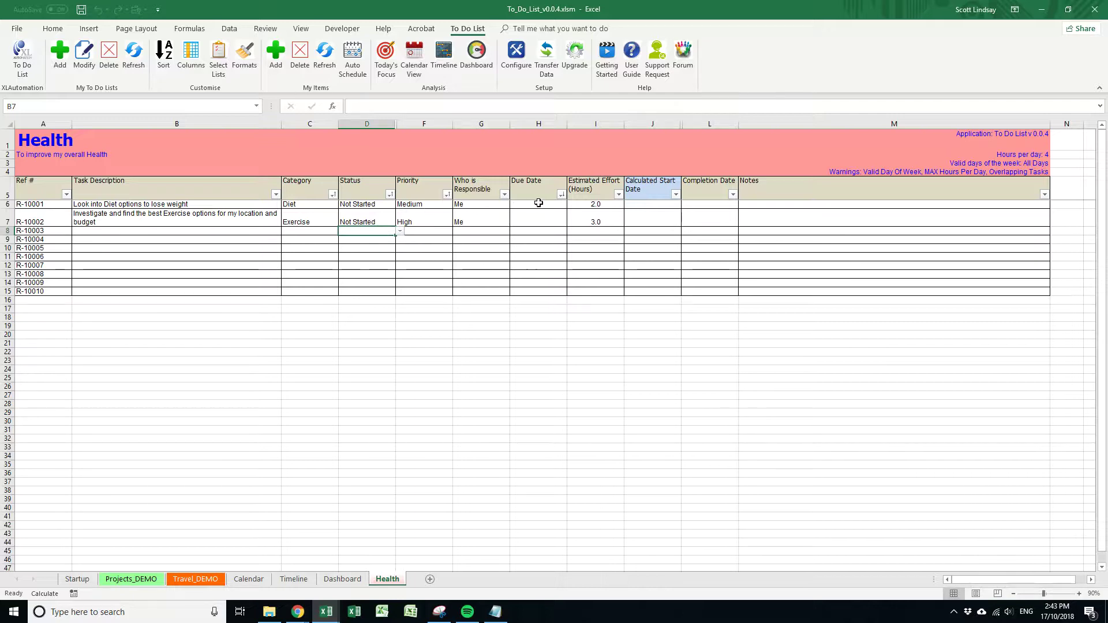
Examine the due date, calculated start date, completion date and notes cells of the two Health items and the Auto Schedule description
{"action": "left_click", "coordinate": [538, 217]}
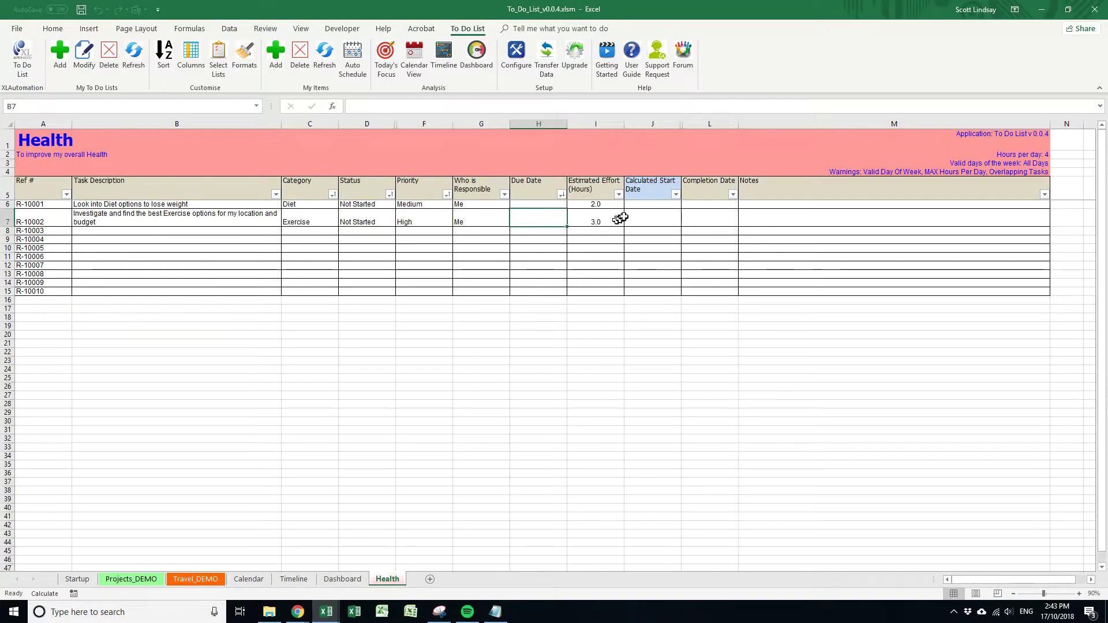
{"action": "left_click", "coordinate": [662, 211]}
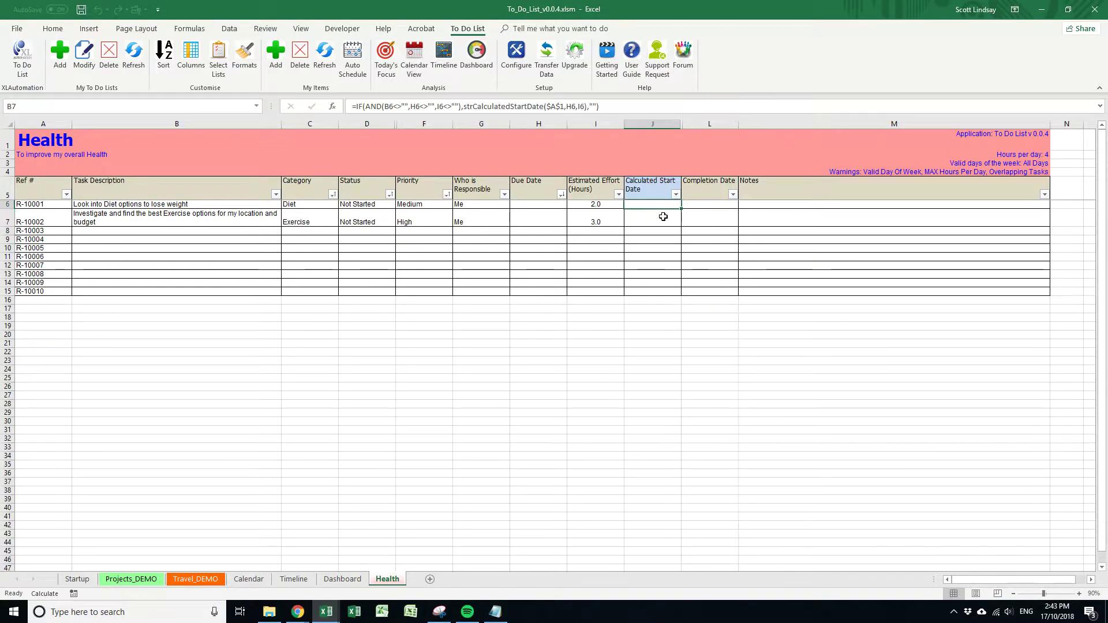
{"action": "left_click", "coordinate": [720, 204]}
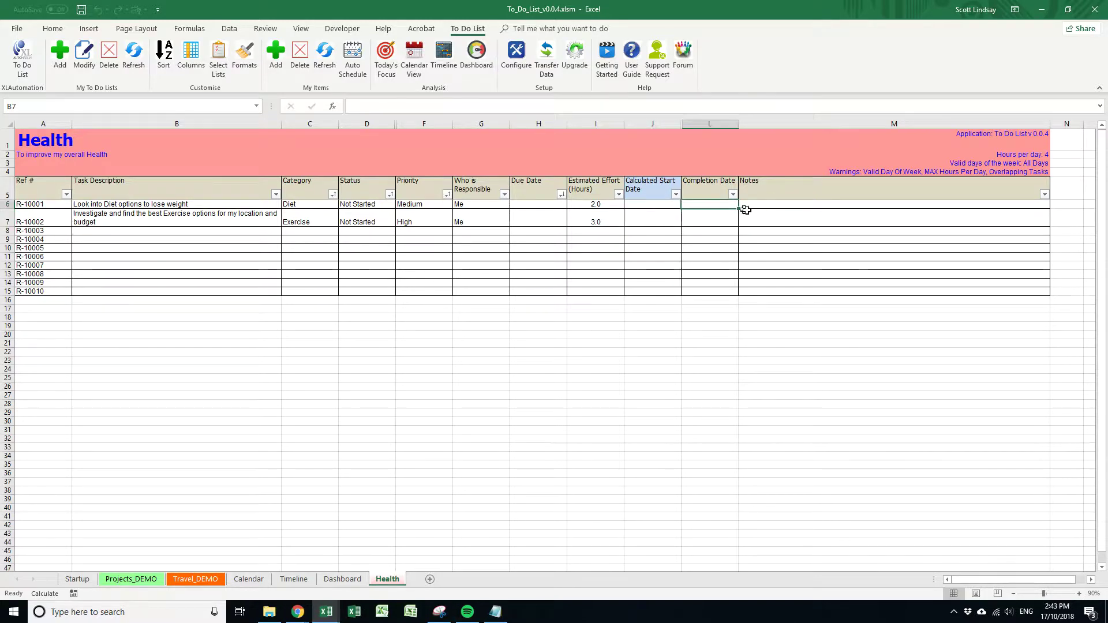
{"action": "left_click", "coordinate": [784, 206]}
{"action": "left_click", "coordinate": [782, 219]}
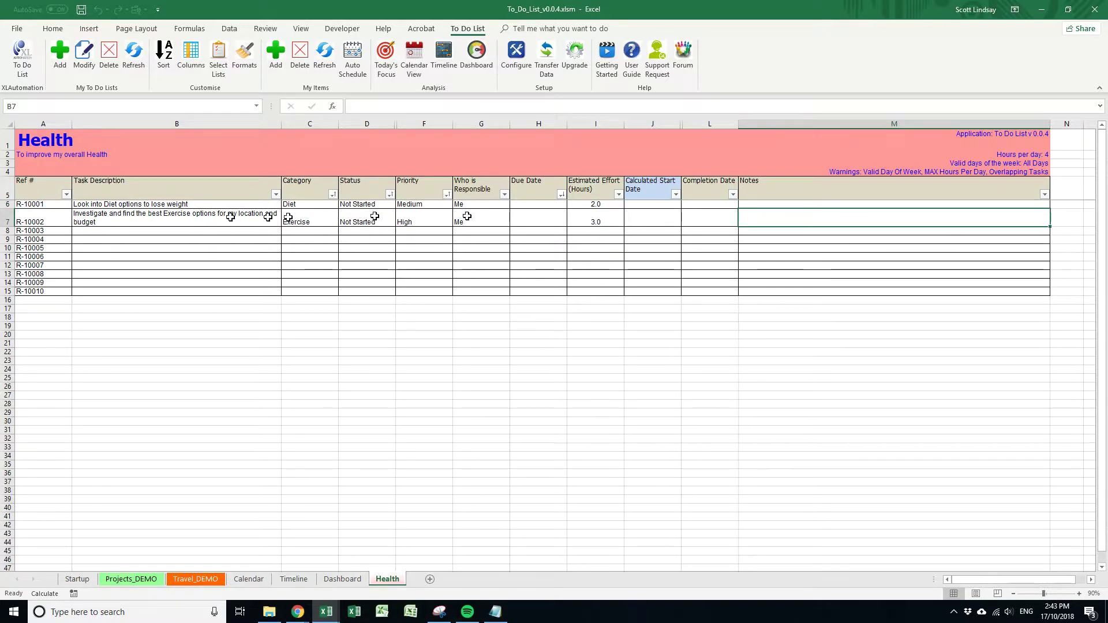
{"action": "left_click", "coordinate": [77, 218]}
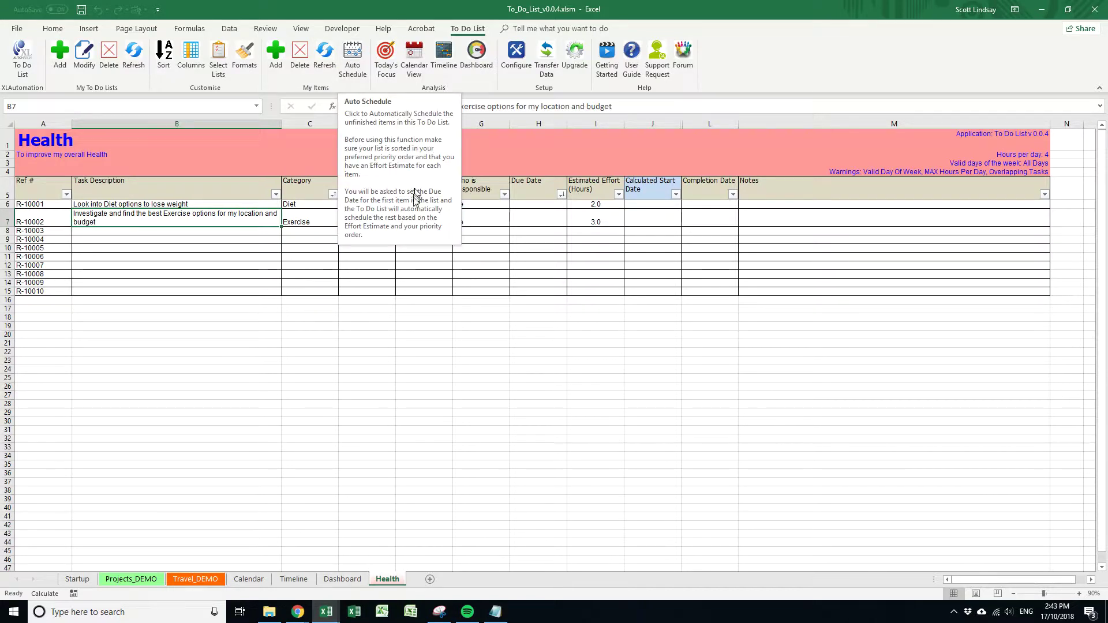
{"action": "left_click", "coordinate": [497, 219]}
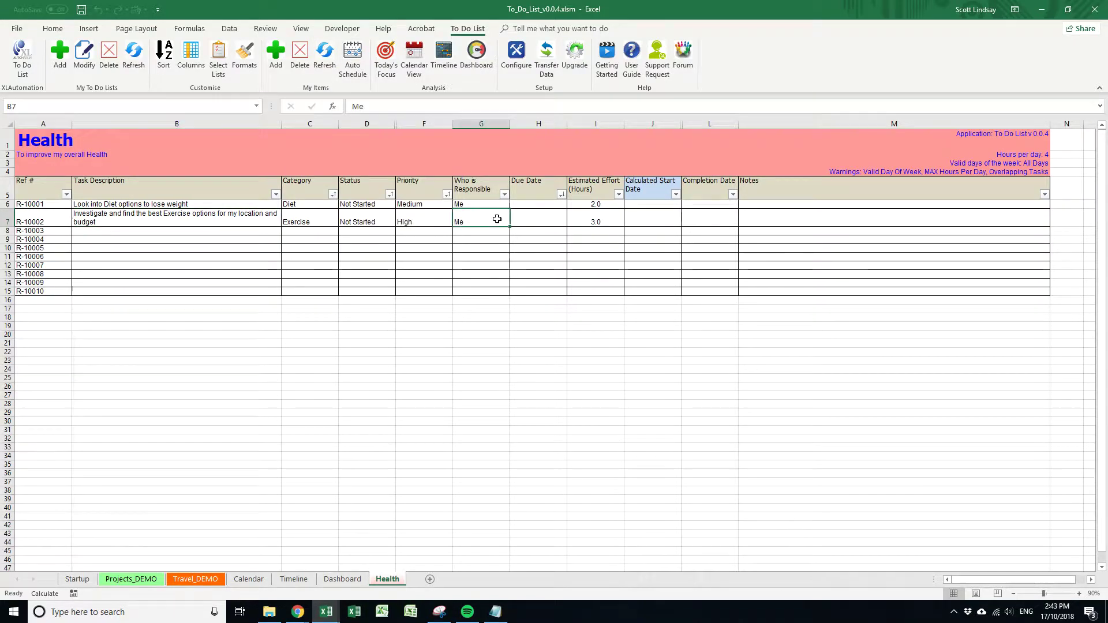
Make Priority, ascending, the first sort column of the Health list, ahead of Status and Category, and apply the custom sort
{"action": "left_click", "coordinate": [170, 56]}
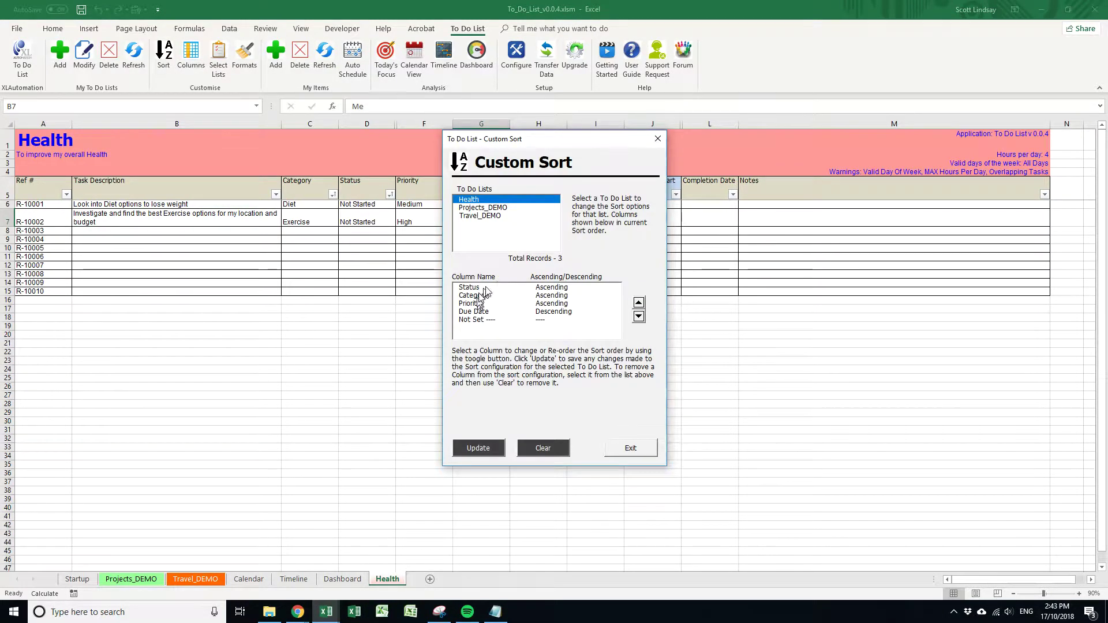
{"action": "left_click_drag", "start_coordinate": [541, 140], "coordinate": [766, 119]}
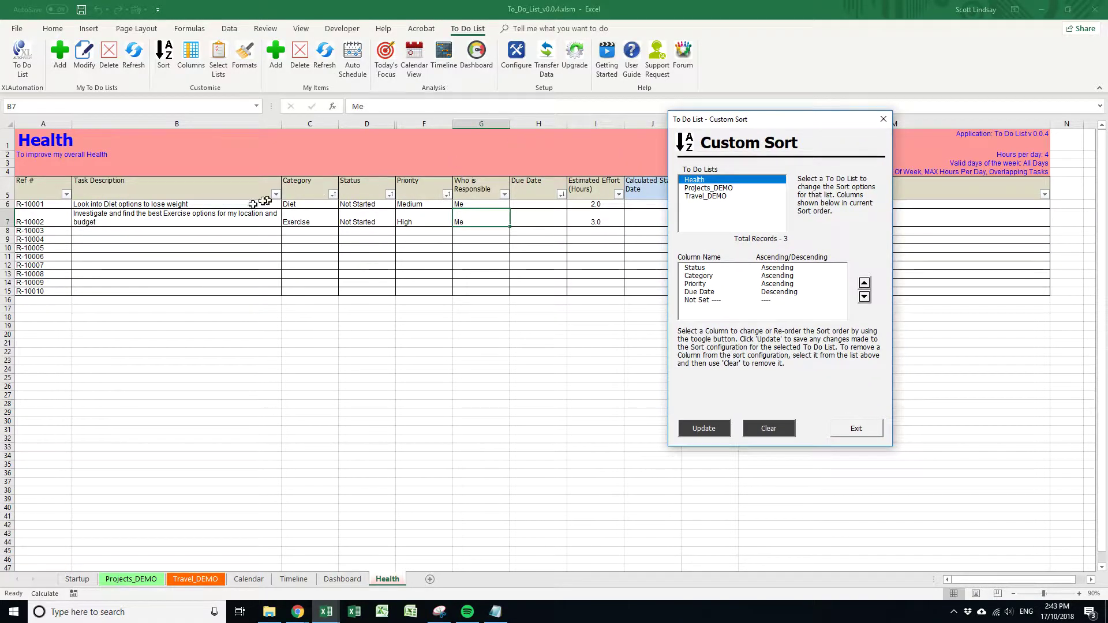
{"action": "left_click", "coordinate": [698, 284]}
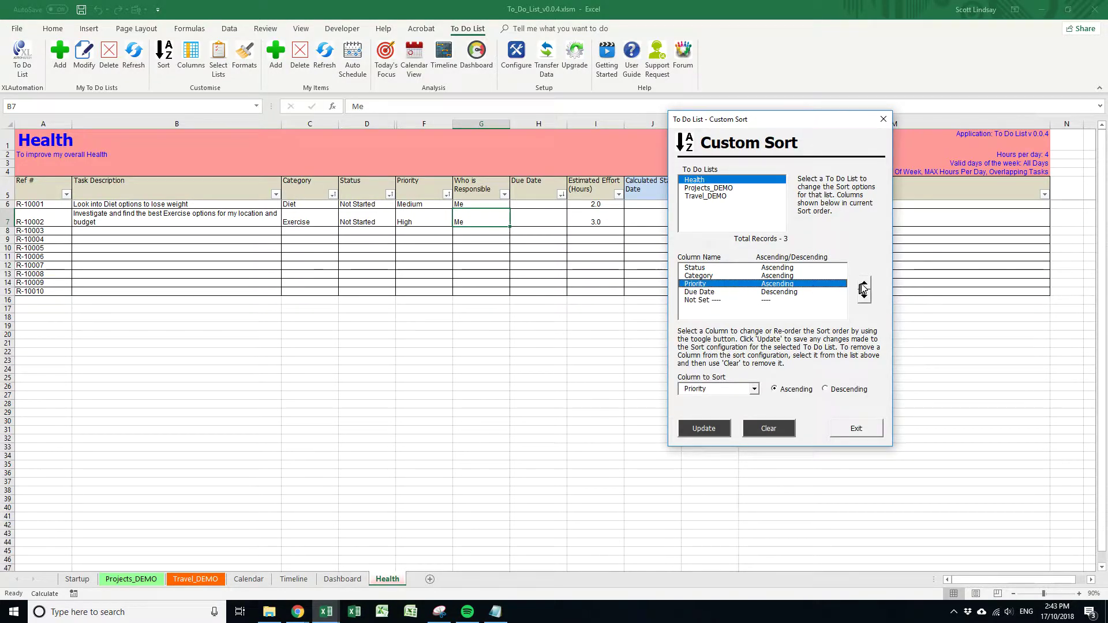
{"action": "left_click", "coordinate": [864, 283]}
{"action": "left_click", "coordinate": [865, 283]}
{"action": "left_click", "coordinate": [701, 428]}
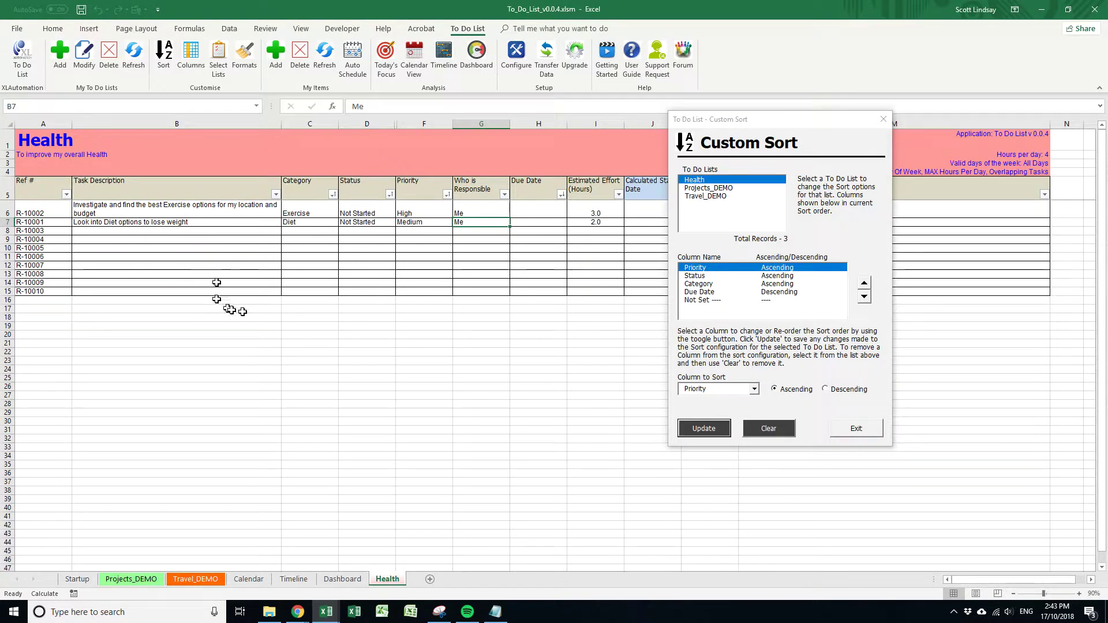
{"action": "left_click", "coordinate": [863, 430]}
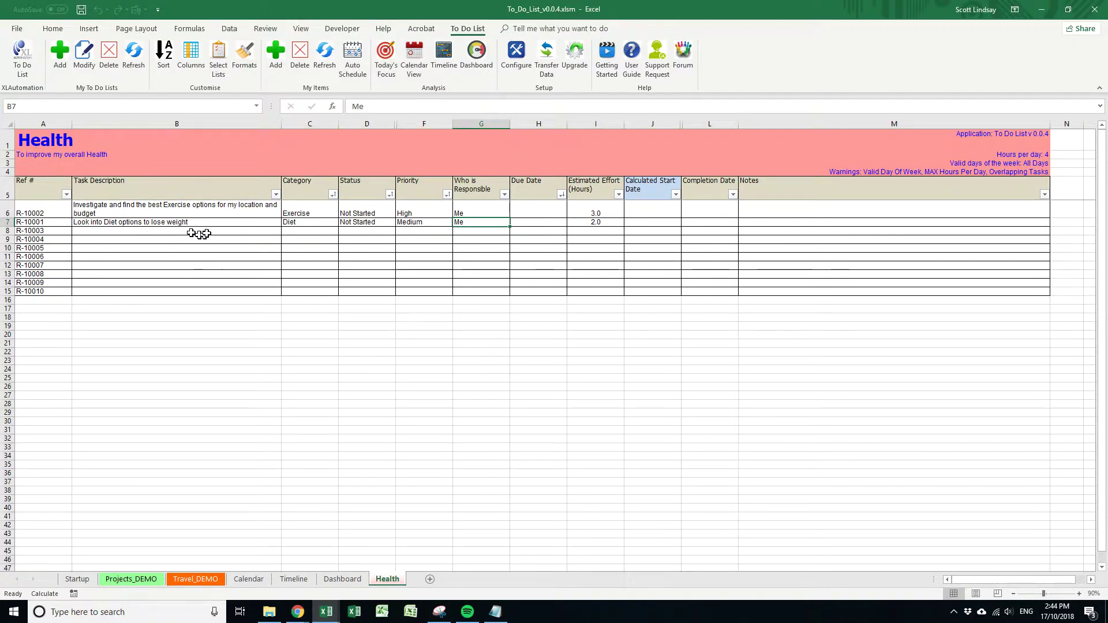
Auto Schedule the Health list with the first item due on 19 October 2018, and inspect that item's calculated start date
{"action": "left_click_drag", "start_coordinate": [592, 208], "coordinate": [595, 223]}
{"action": "left_click", "coordinate": [353, 58]}
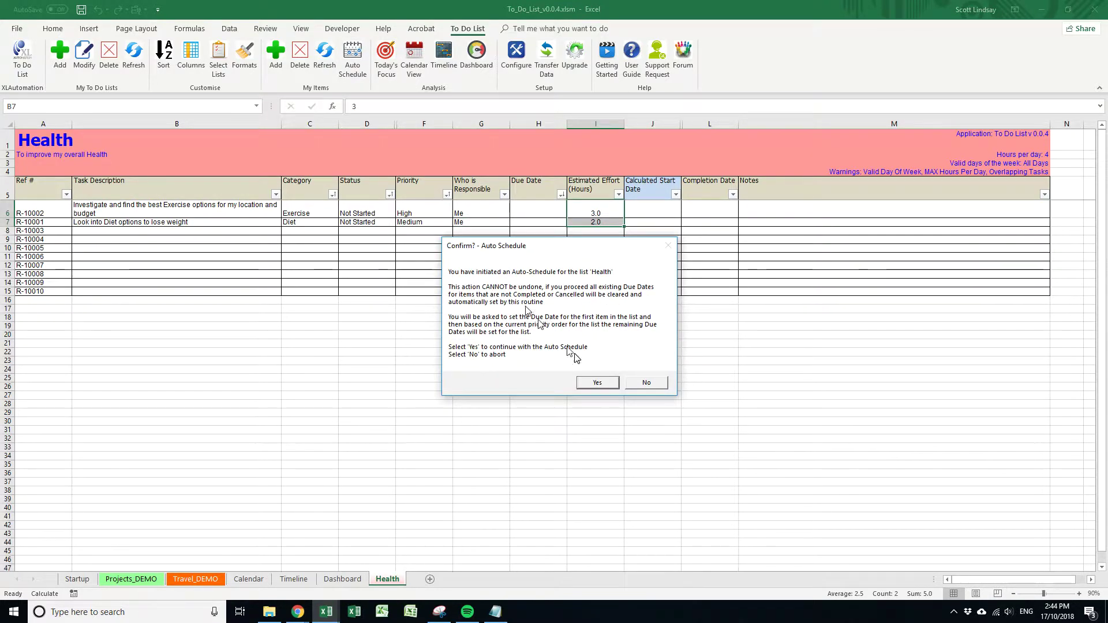
{"action": "left_click", "coordinate": [610, 384]}
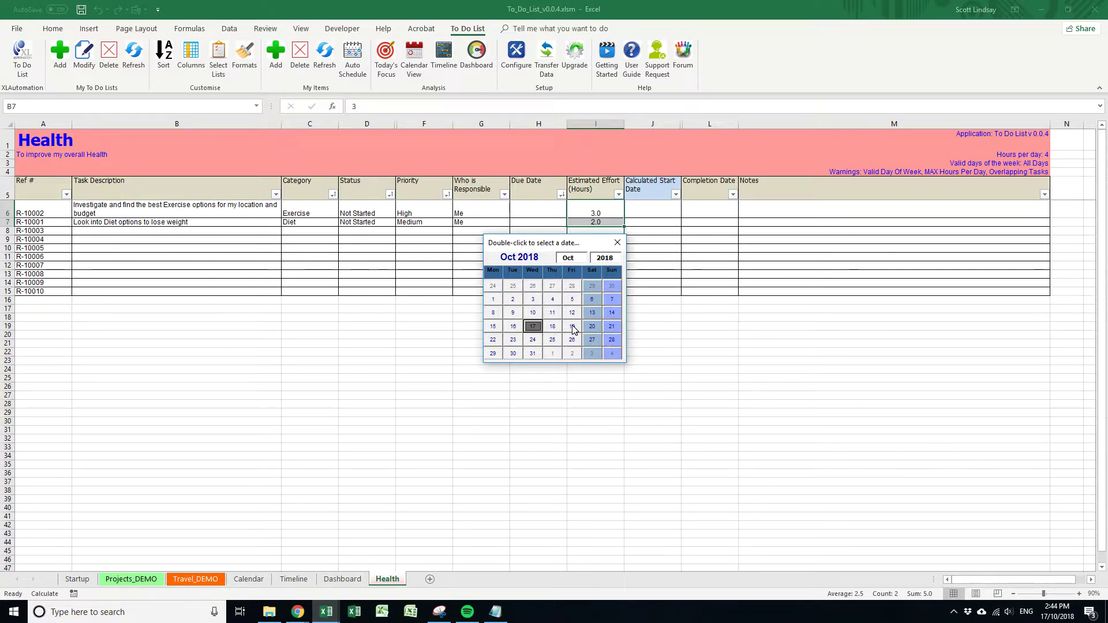
{"action": "double_click", "coordinate": [572, 327]}
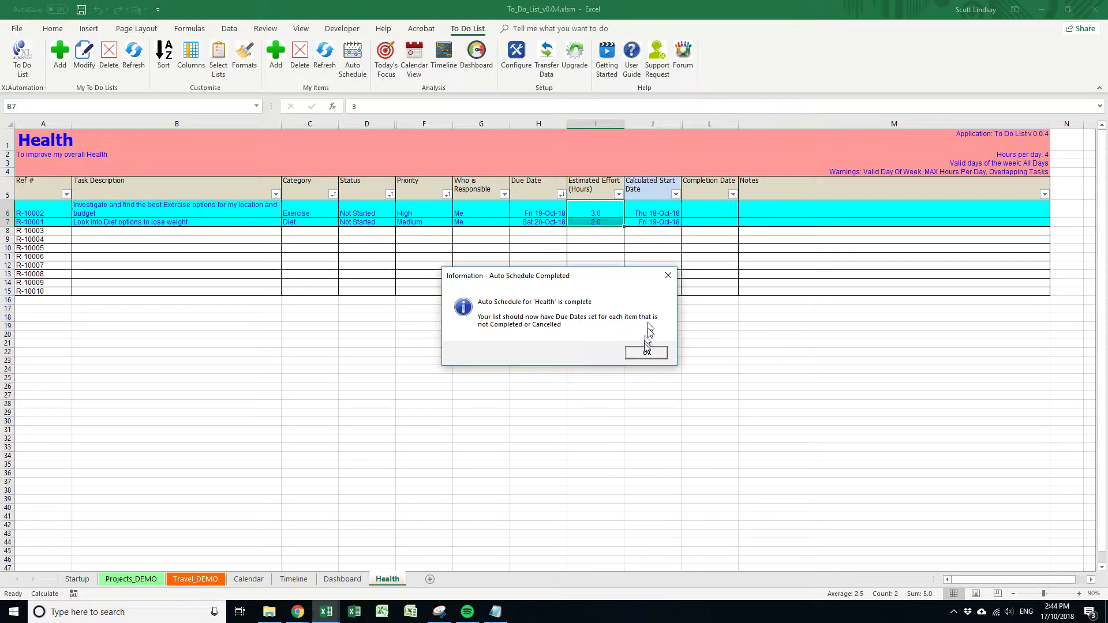
{"action": "left_click", "coordinate": [646, 352]}
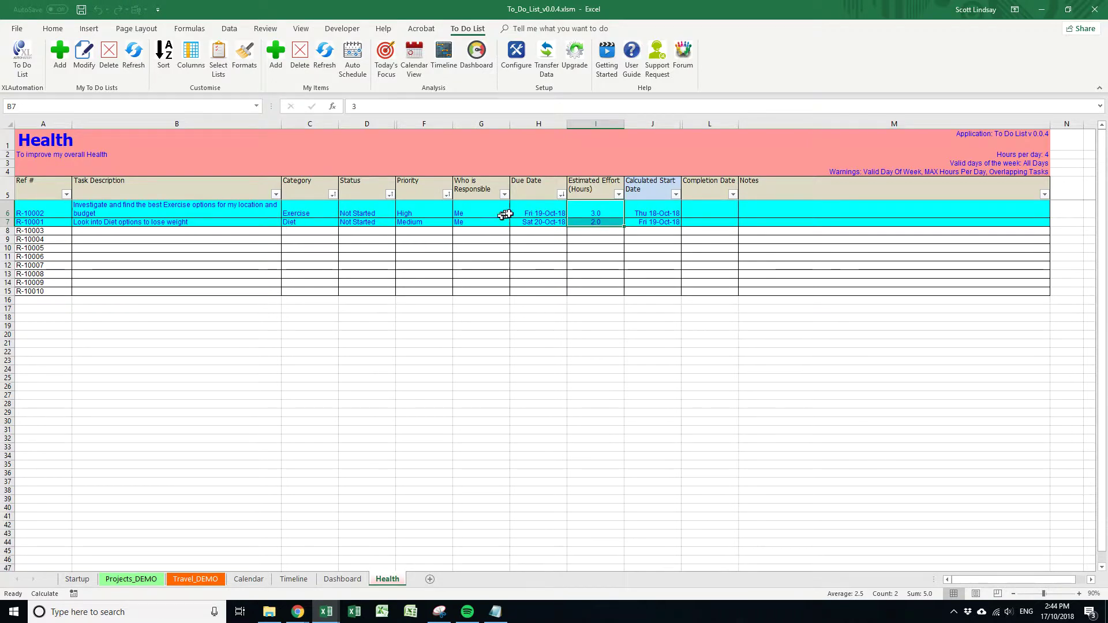
{"action": "left_click", "coordinate": [662, 210]}
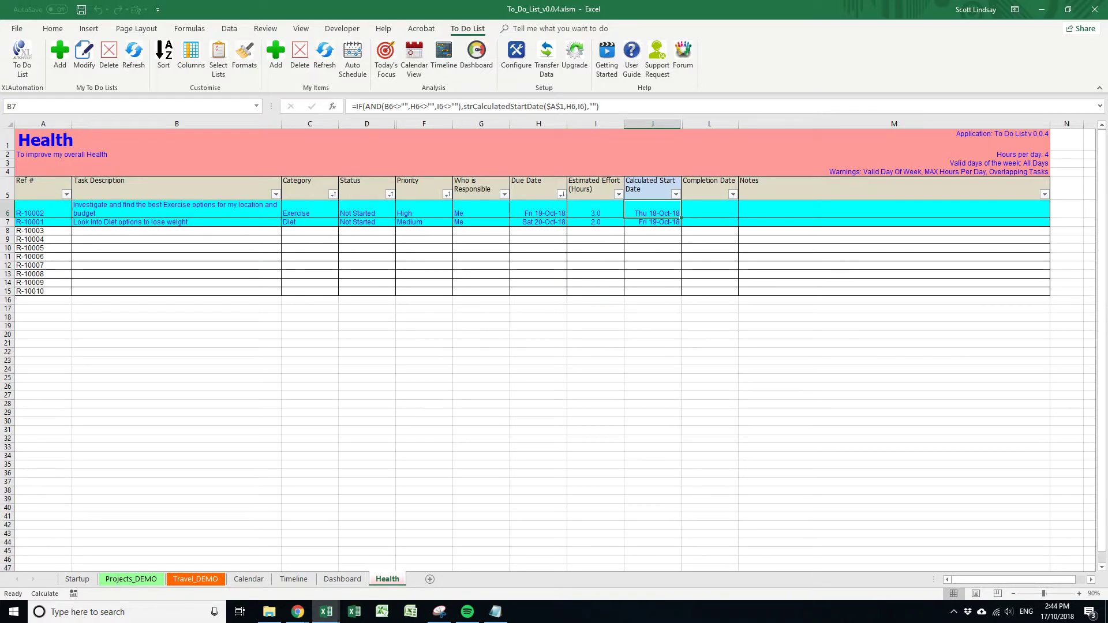
Review Today's Focus for all to-do lists against the Health items' dates, and close the form
{"action": "key", "text": "alt+Tab"}
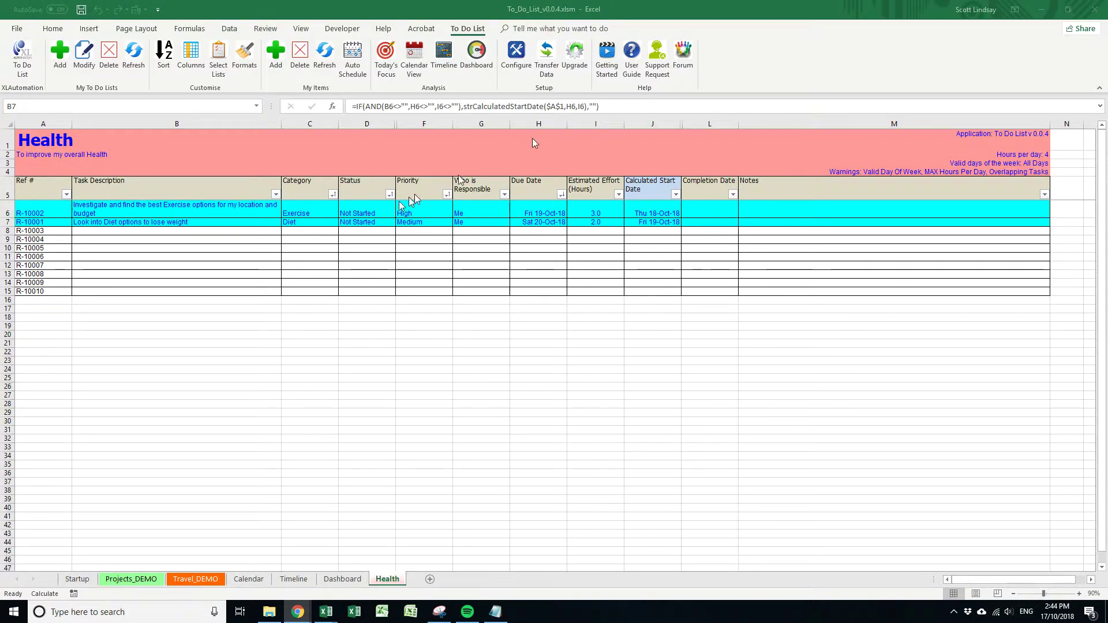
{"action": "left_click", "coordinate": [385, 56]}
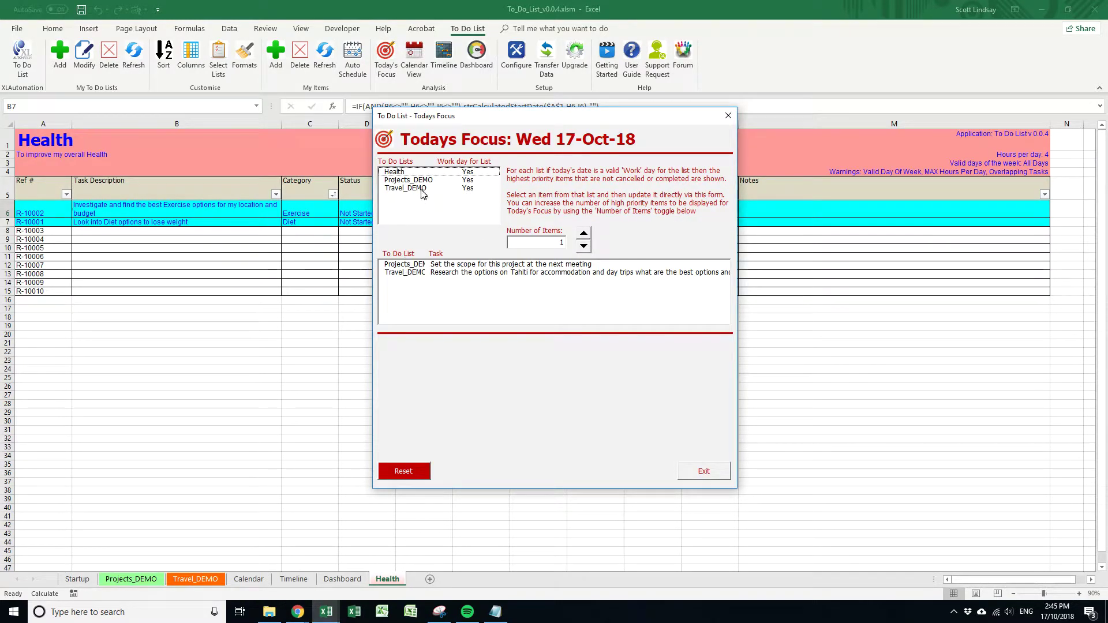
{"action": "left_click_drag", "start_coordinate": [493, 116], "coordinate": [758, 55]}
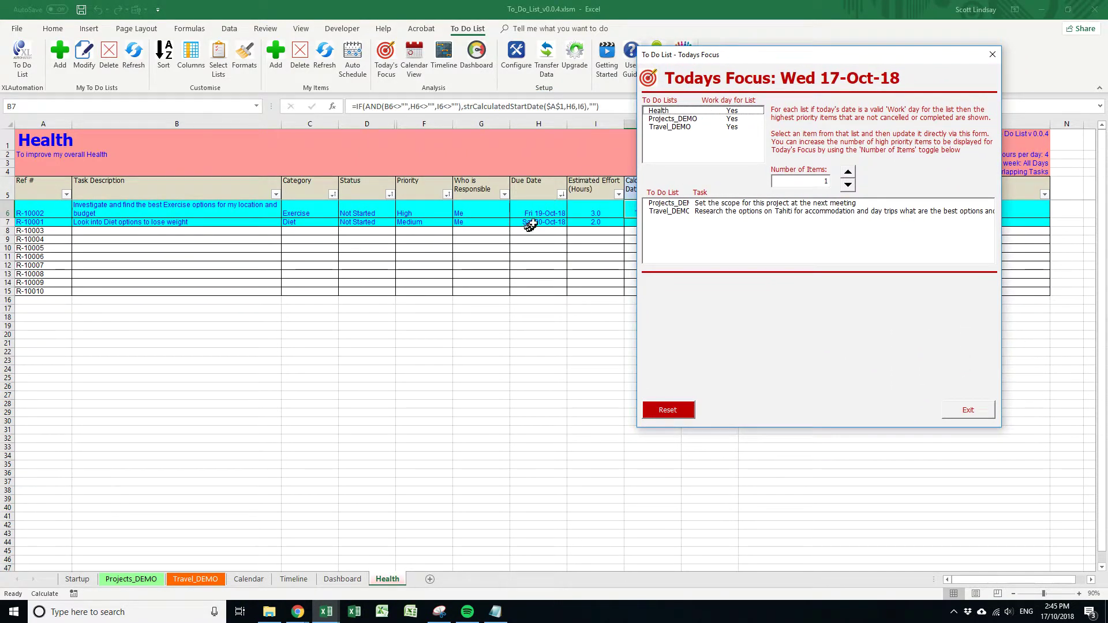
{"action": "left_click_drag", "start_coordinate": [765, 58], "coordinate": [663, 266]}
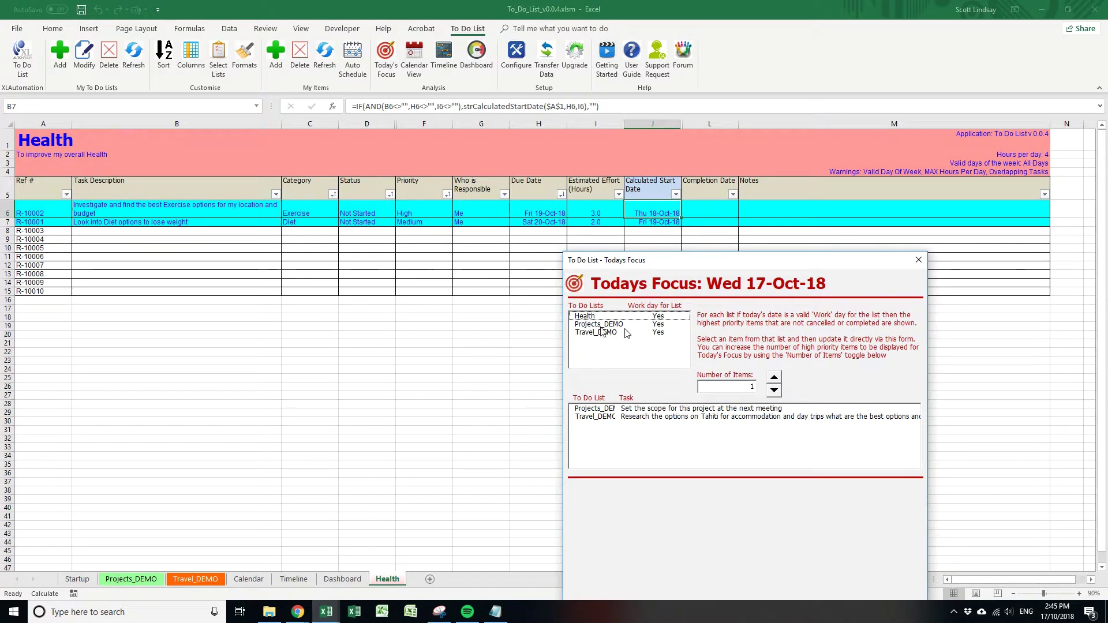
{"action": "left_click_drag", "start_coordinate": [735, 265], "coordinate": [760, 66]}
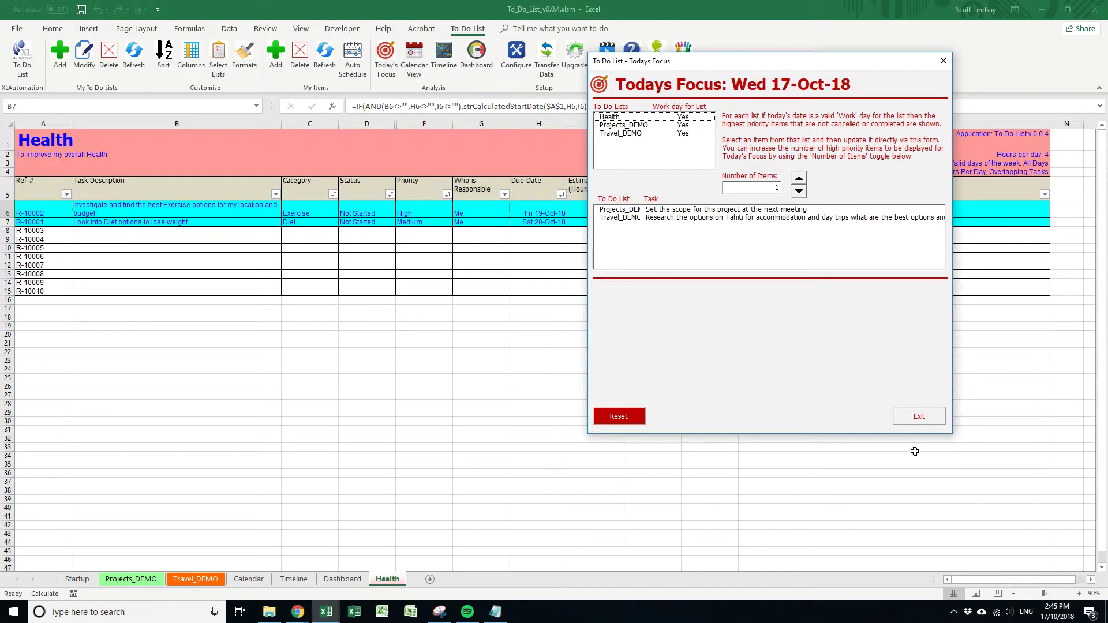
{"action": "left_click", "coordinate": [920, 417]}
View the scheduled Health items in the October 2018 Calendar View and in the Timeline View
{"action": "left_click", "coordinate": [414, 57]}
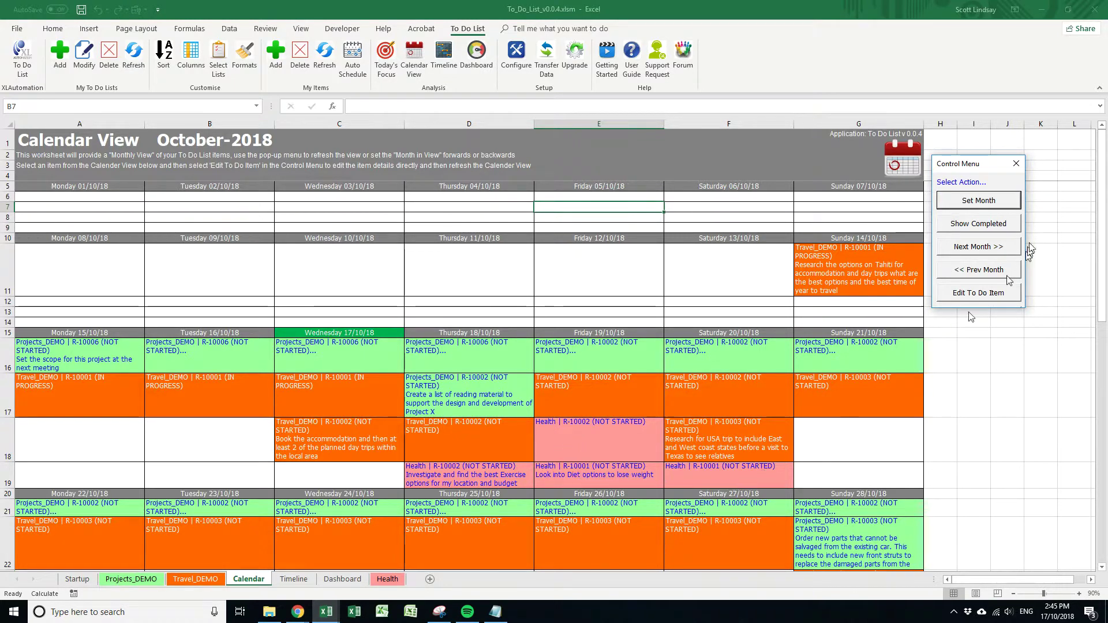
{"action": "left_click", "coordinate": [444, 57]}
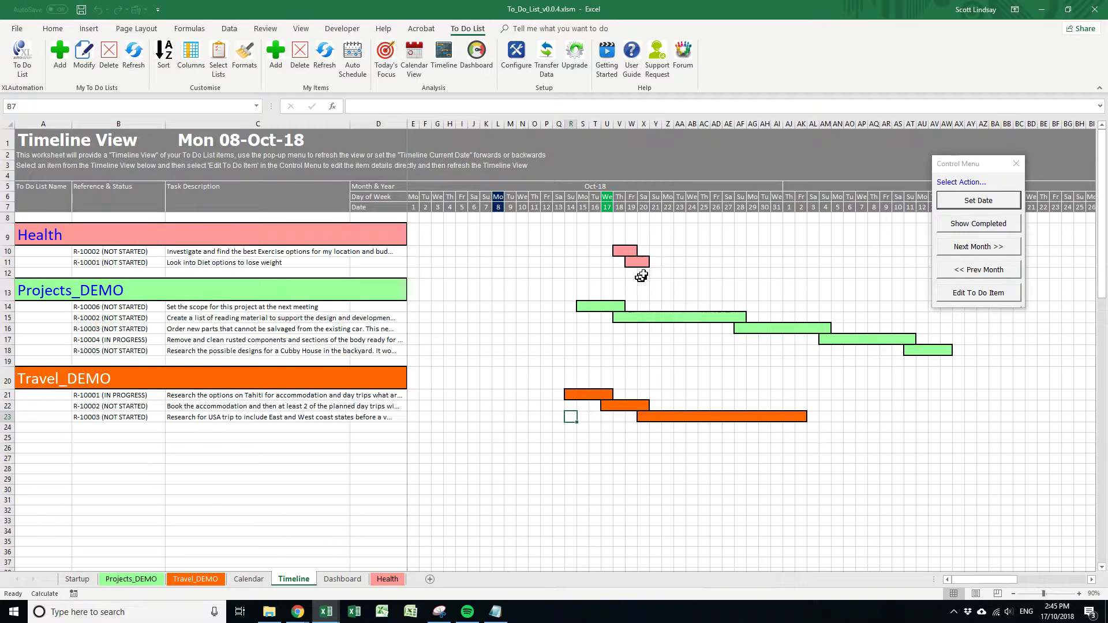
Examine the Dashboard charts filtered by Health and by Projects_DEMO, ending with the list filter cleared
{"action": "left_click", "coordinate": [483, 57]}
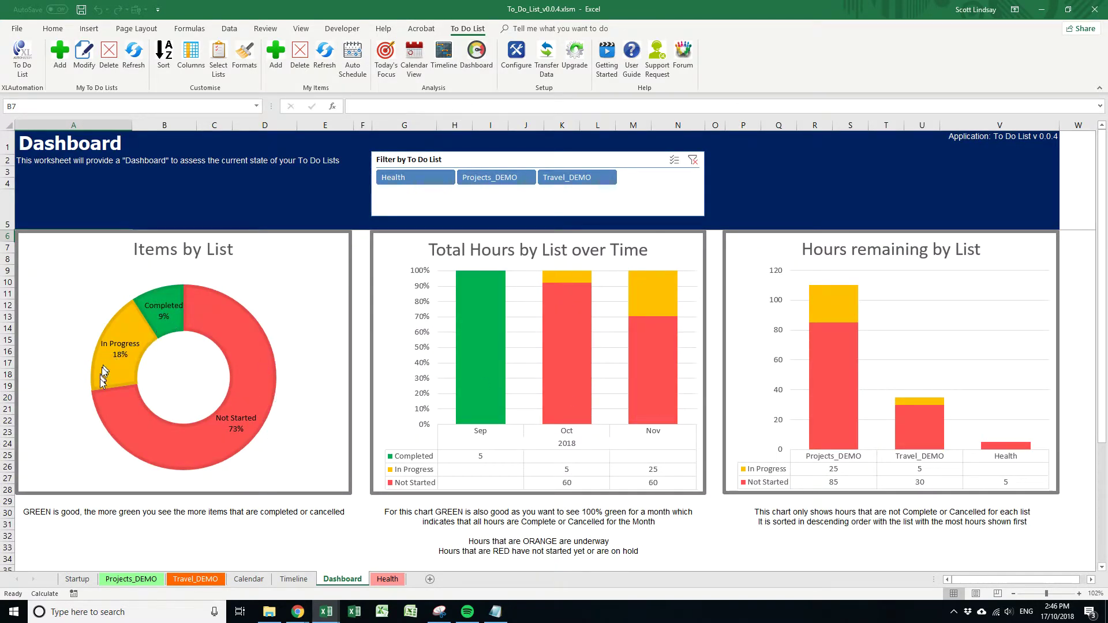
{"action": "left_click", "coordinate": [427, 181]}
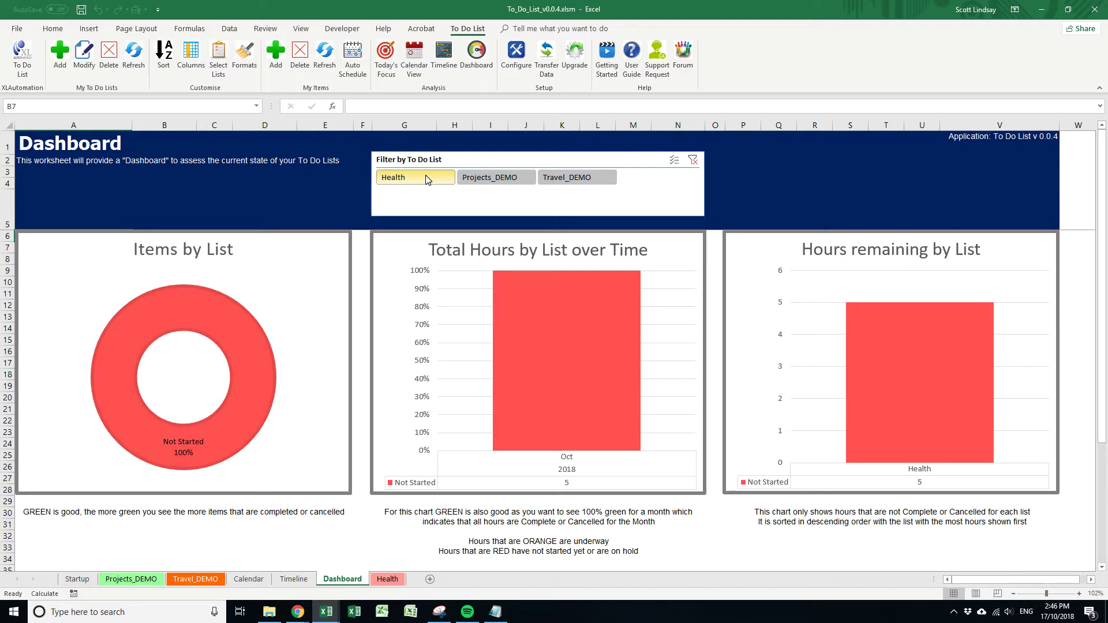
{"action": "left_click", "coordinate": [482, 175]}
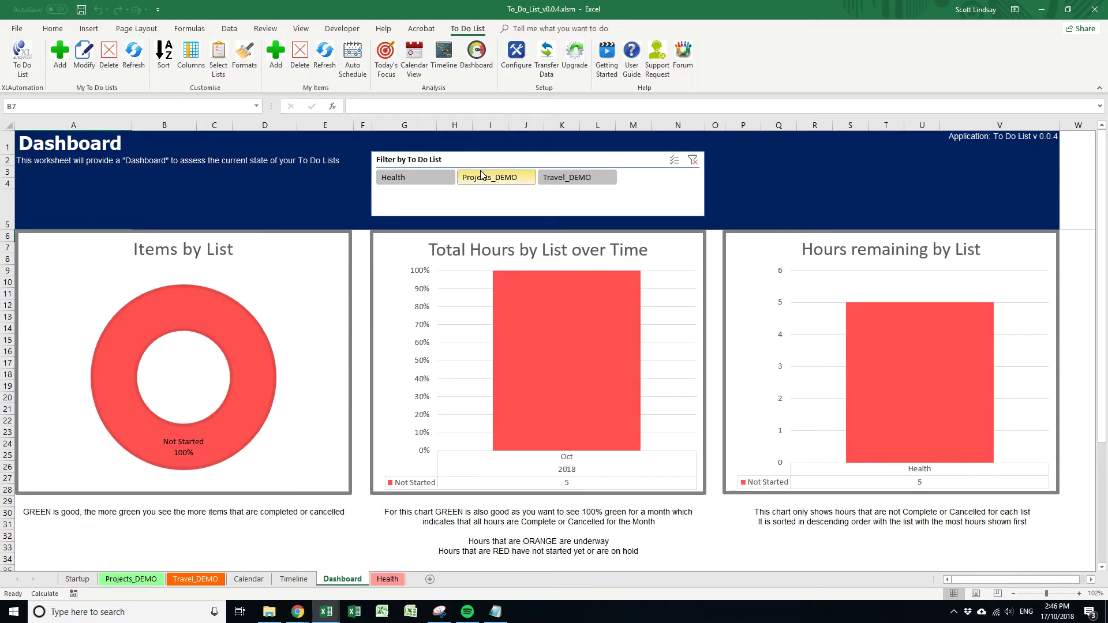
{"action": "left_click", "coordinate": [692, 159]}
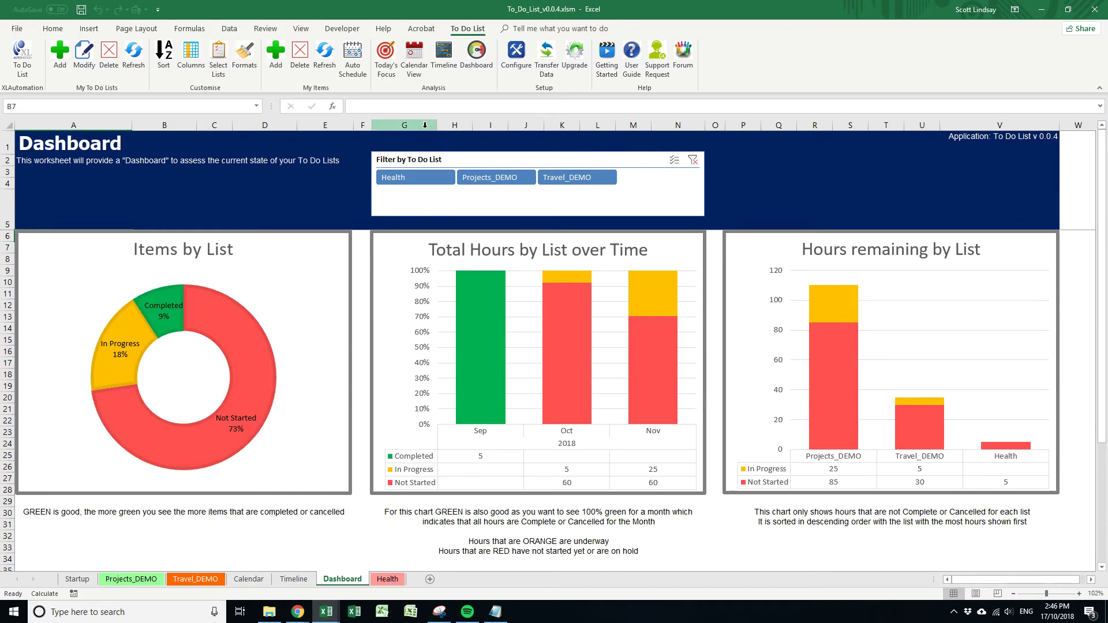